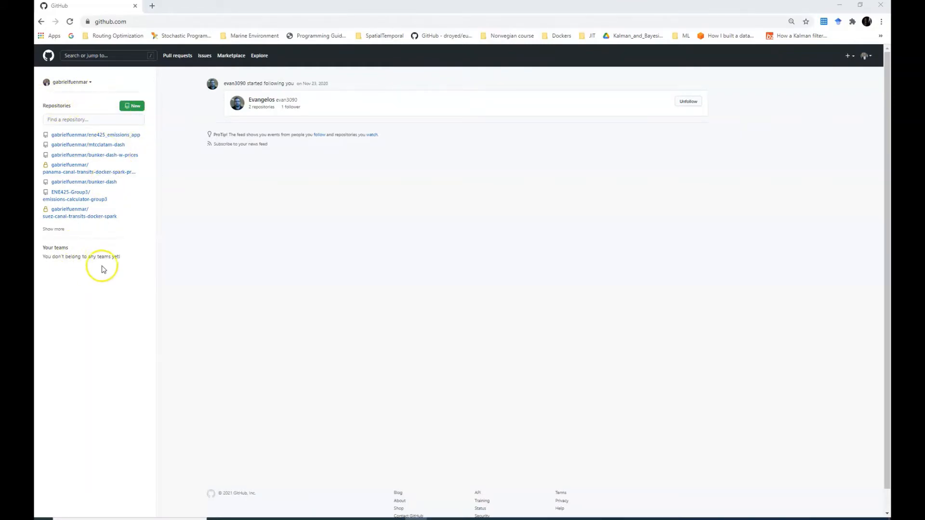
pyautogui.click(866, 56)
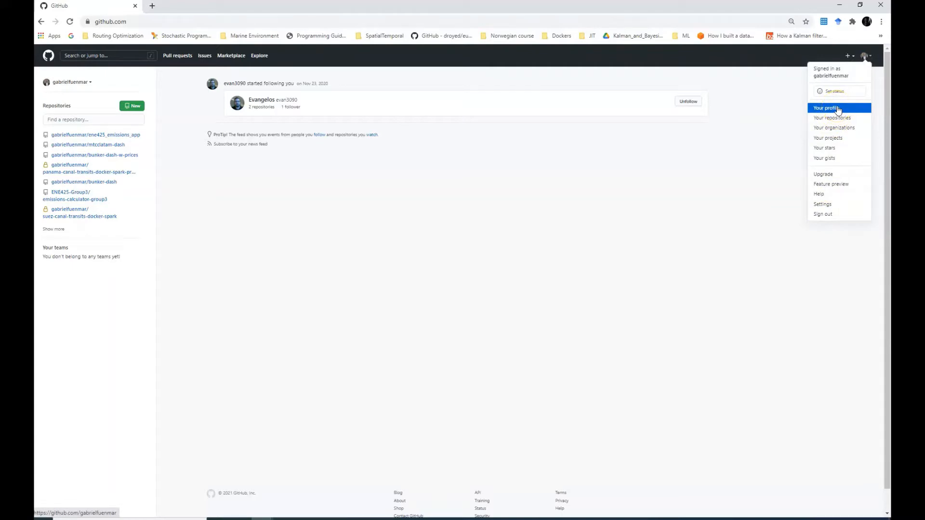
pyautogui.click(834, 207)
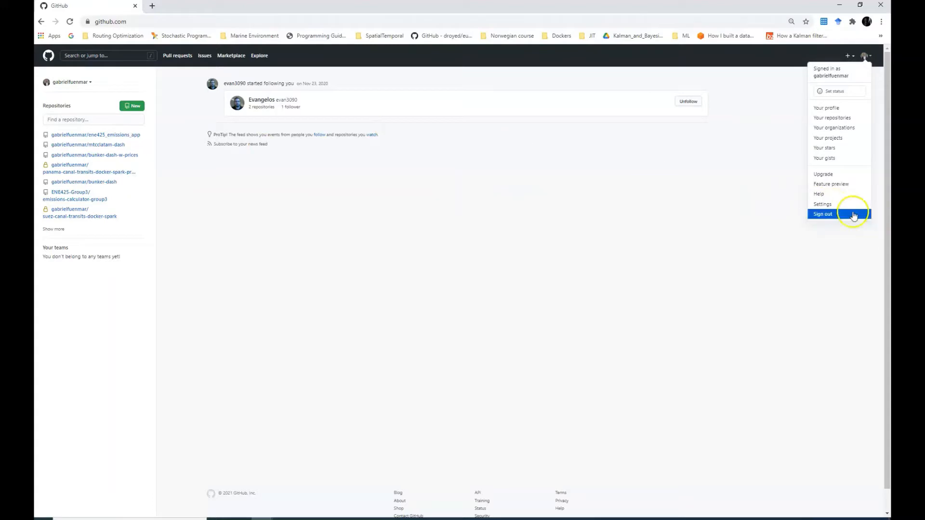
pyautogui.click(50, 60)
pyautogui.click(50, 60)
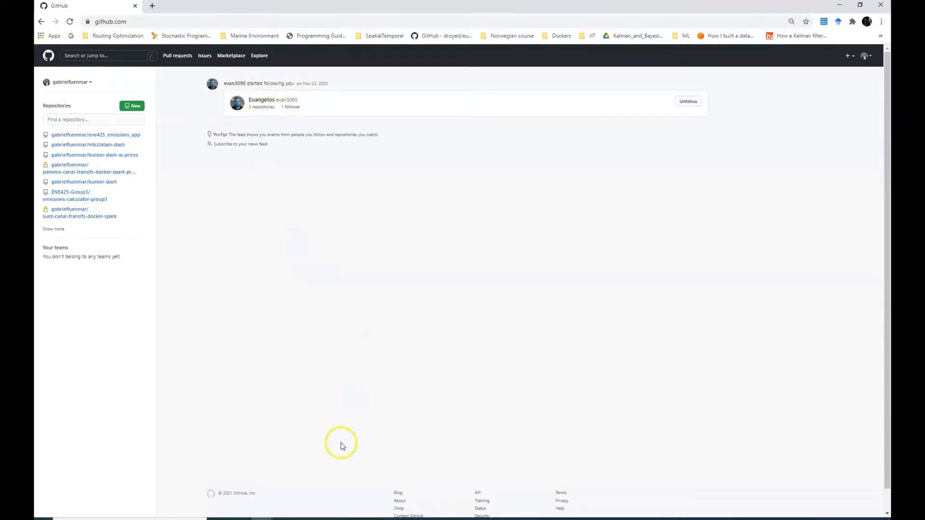
pyautogui.moveTo(262, 518)
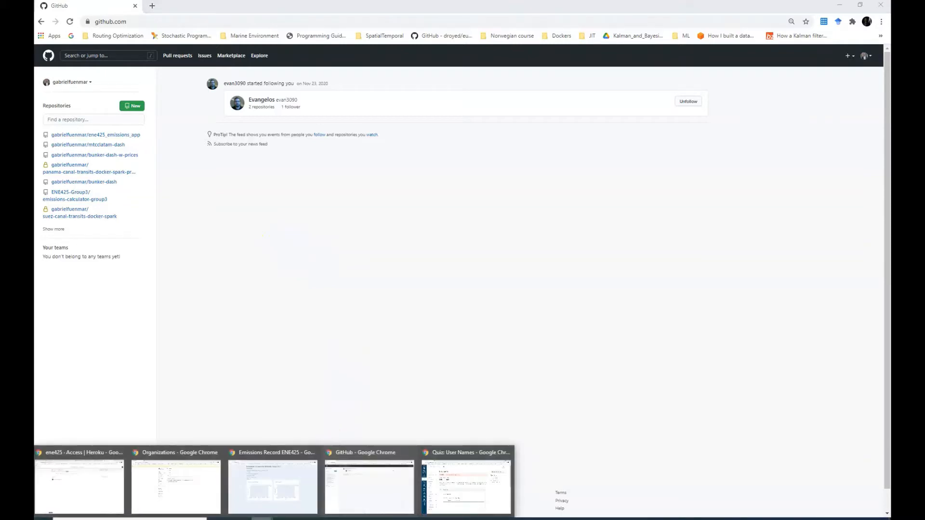
pyautogui.click(459, 489)
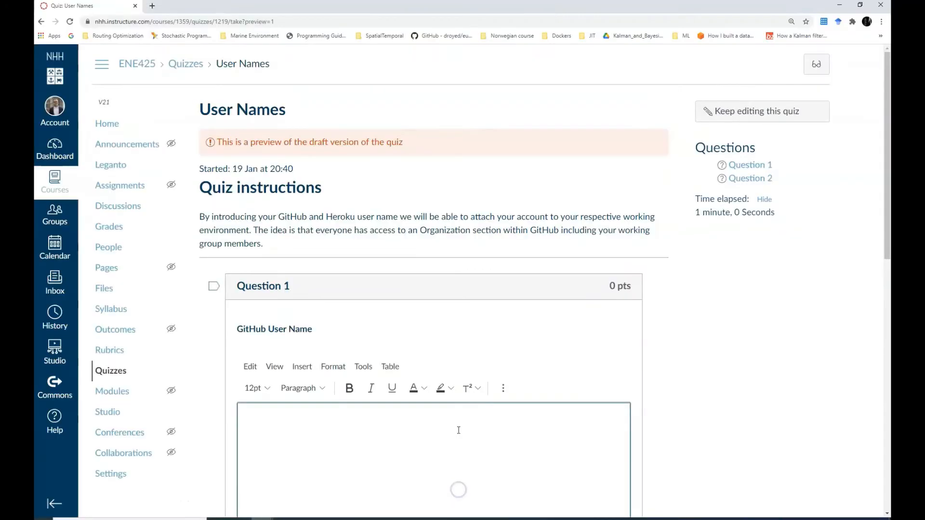
pyautogui.scroll(-1, 316, 182)
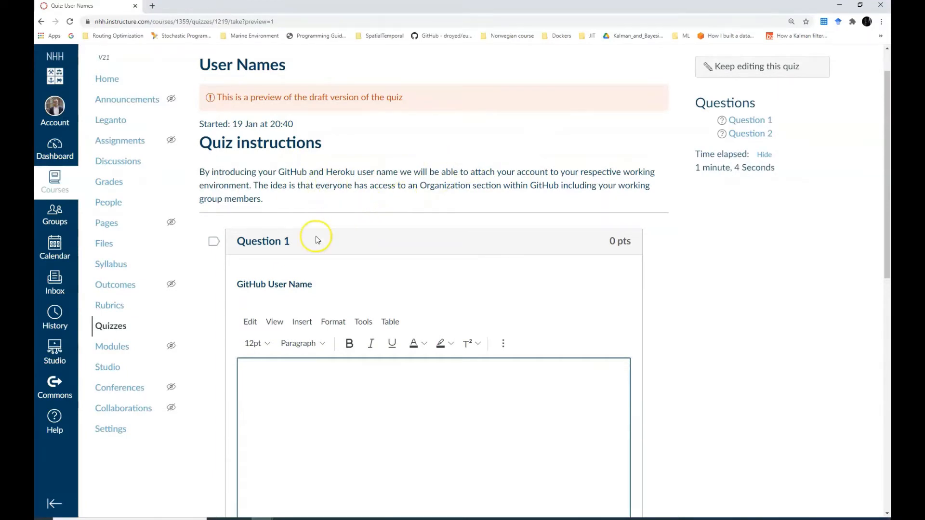
pyautogui.scroll(1, 318, 239)
pyautogui.moveTo(199, 109); pyautogui.dragTo(292, 110)
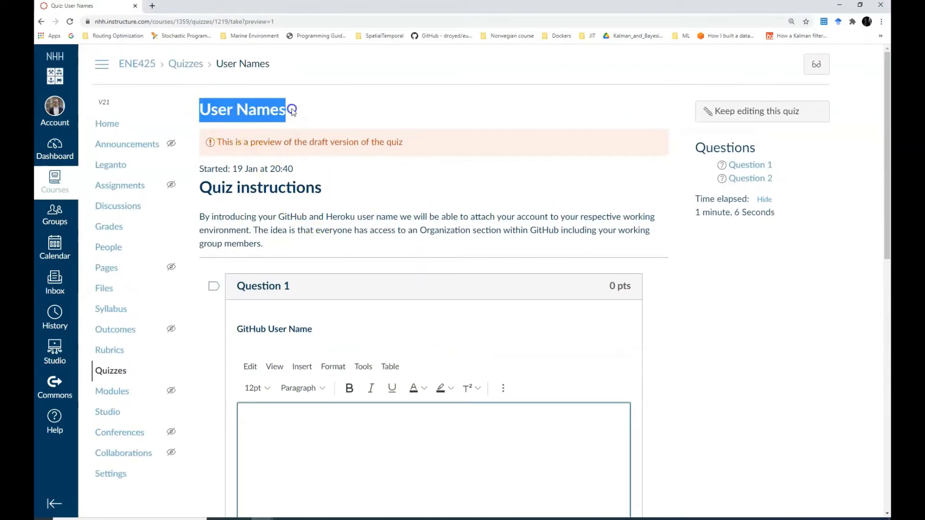
pyautogui.click(292, 110)
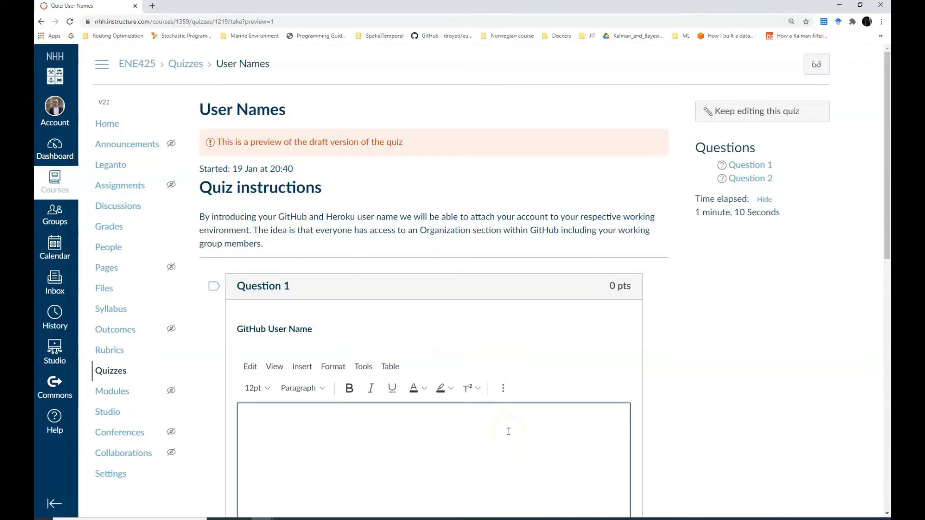
pyautogui.scroll(-8, 508, 432)
pyautogui.scroll(2, 508, 429)
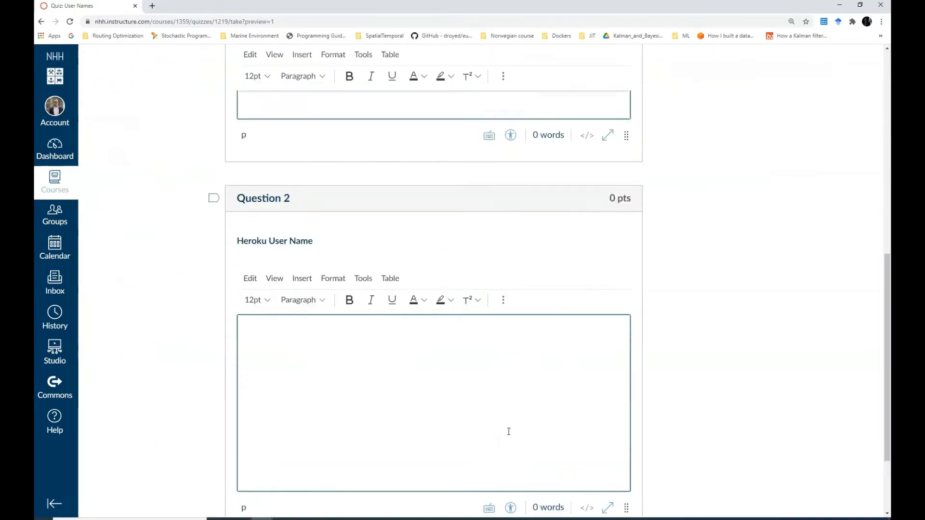
pyautogui.scroll(5, 484, 430)
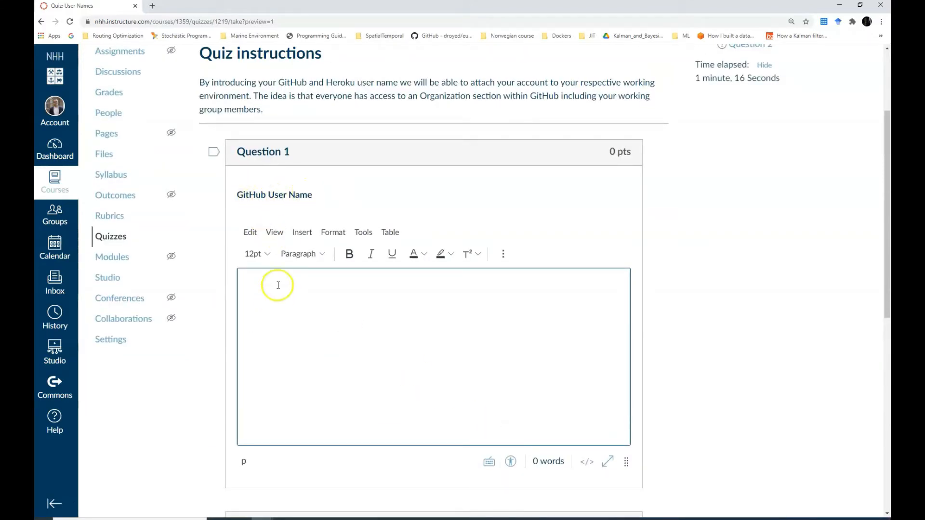
pyautogui.scroll(-4, 293, 399)
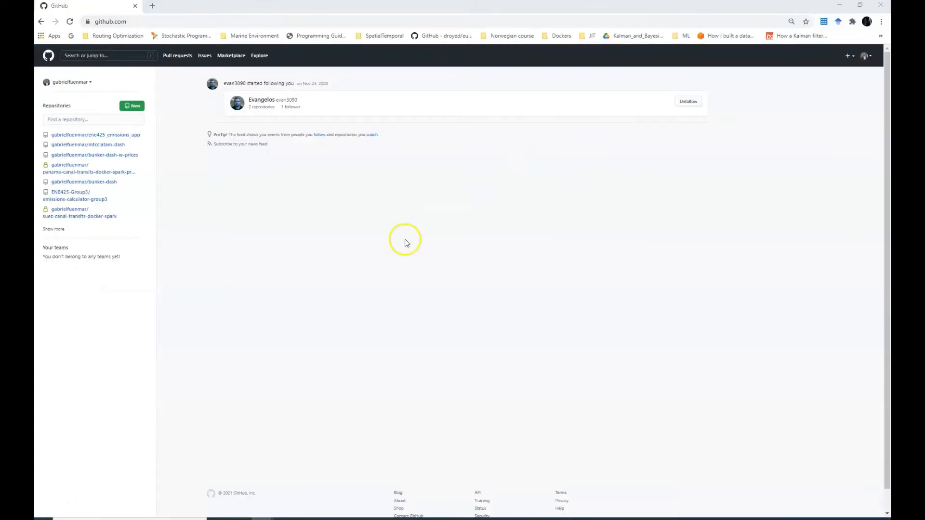
# Bring GitHub back into focus and open the header's + create menu for a new organization
pyautogui.click(405, 239)
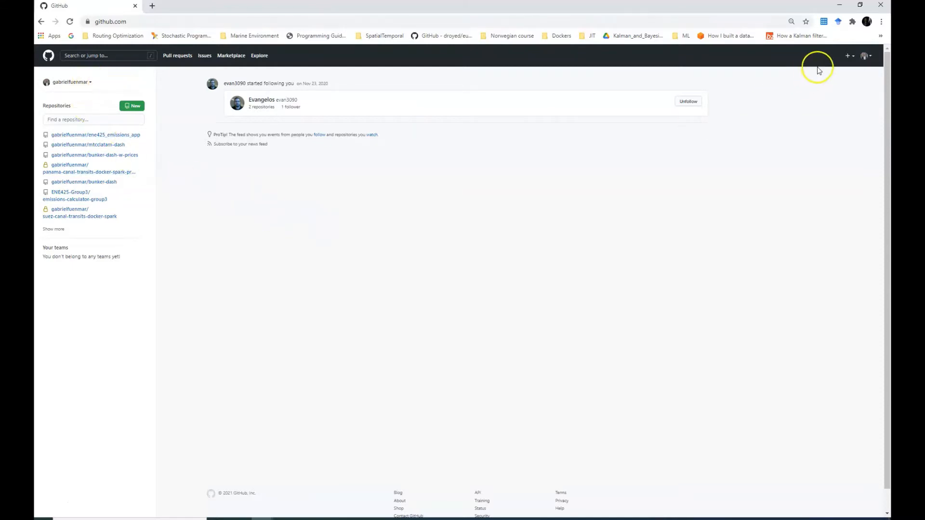
pyautogui.click(850, 57)
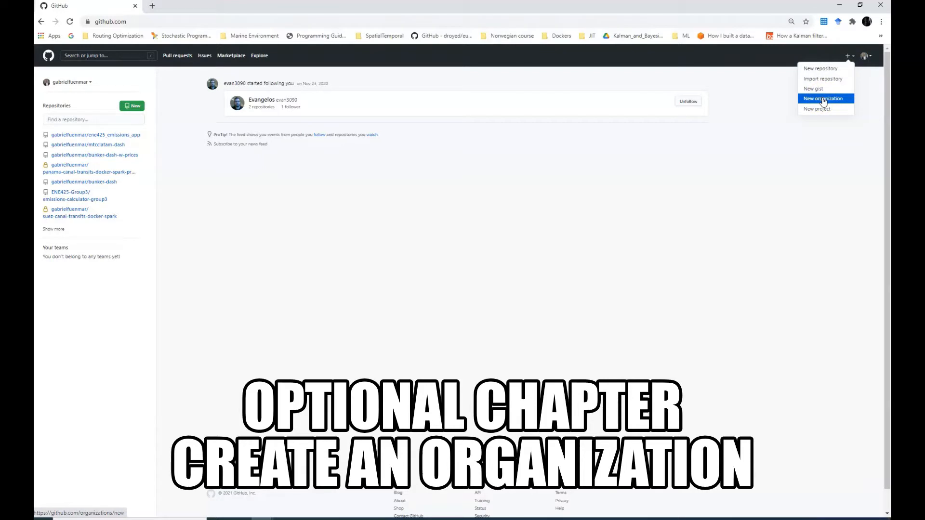
pyautogui.click(811, 160)
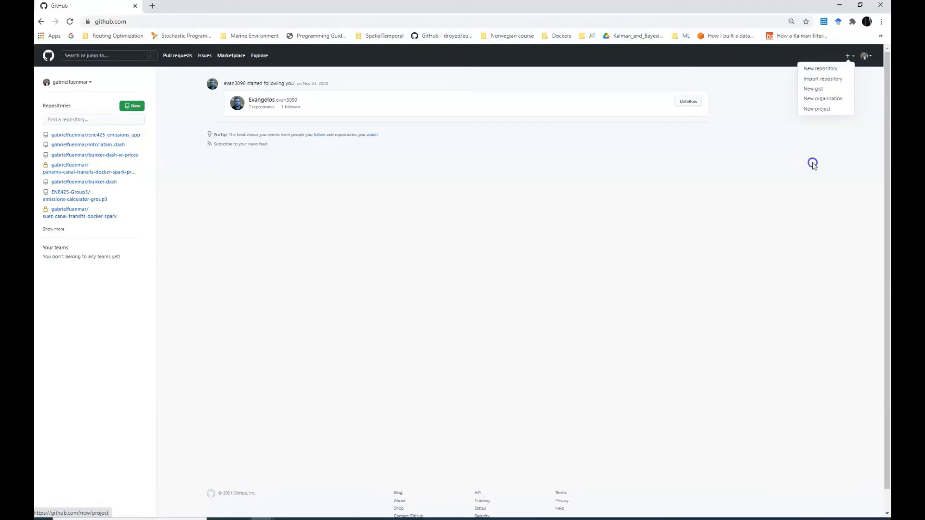
pyautogui.click(852, 57)
# Create free-plan organization ENE425-Admin2 with the contact e-mail, owned by the personal account
pyautogui.click(826, 97)
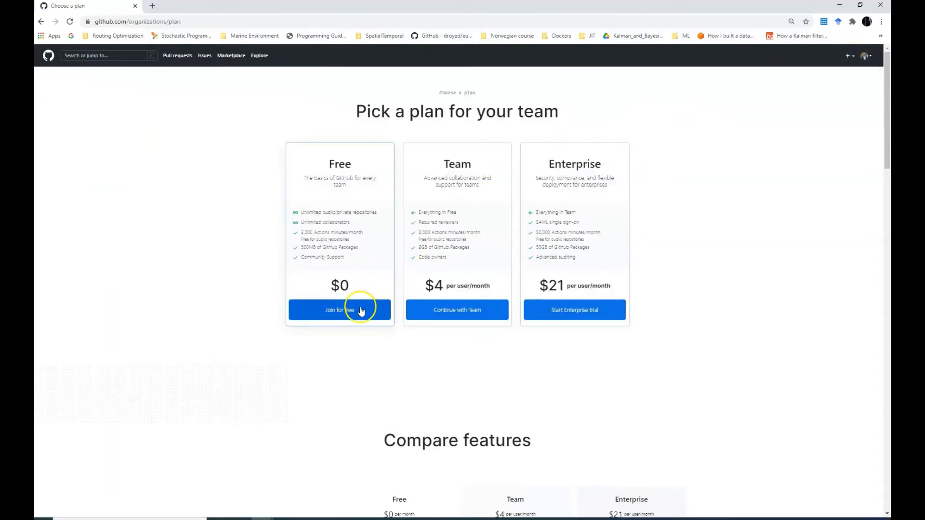
pyautogui.click(361, 311)
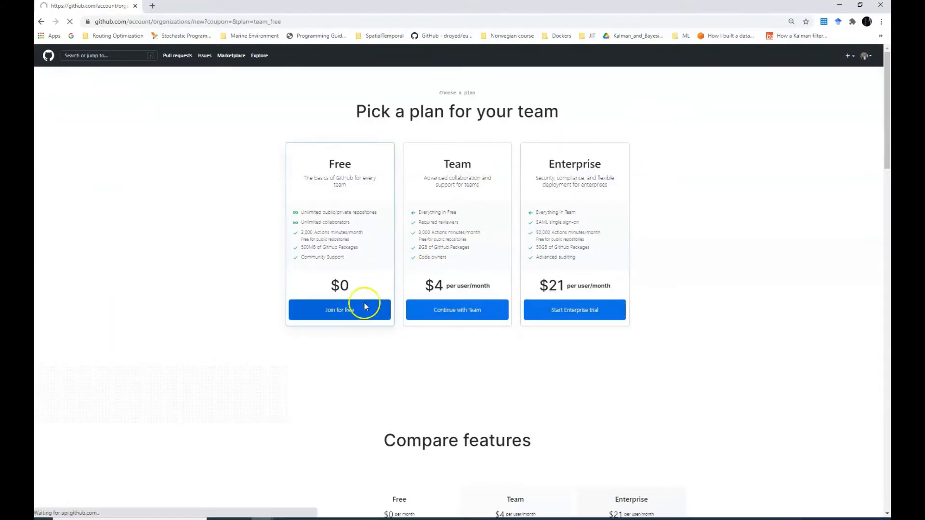
pyautogui.click(398, 157)
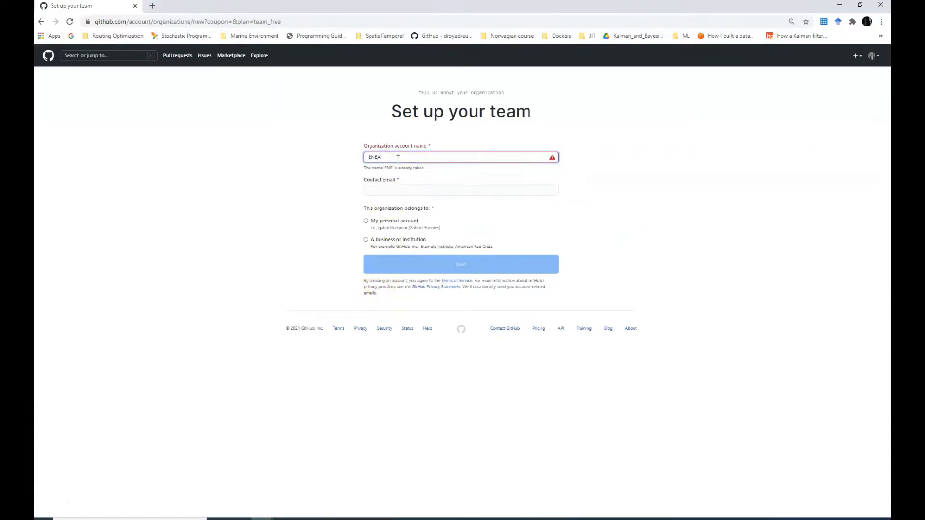
pyautogui.write('ENE425')
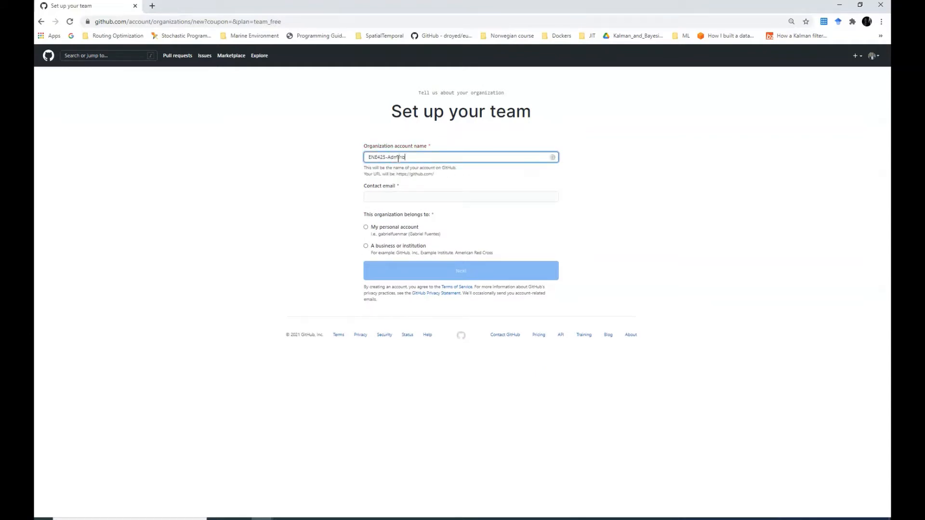
pyautogui.write('-Admino')
pyautogui.press('BackSpace')
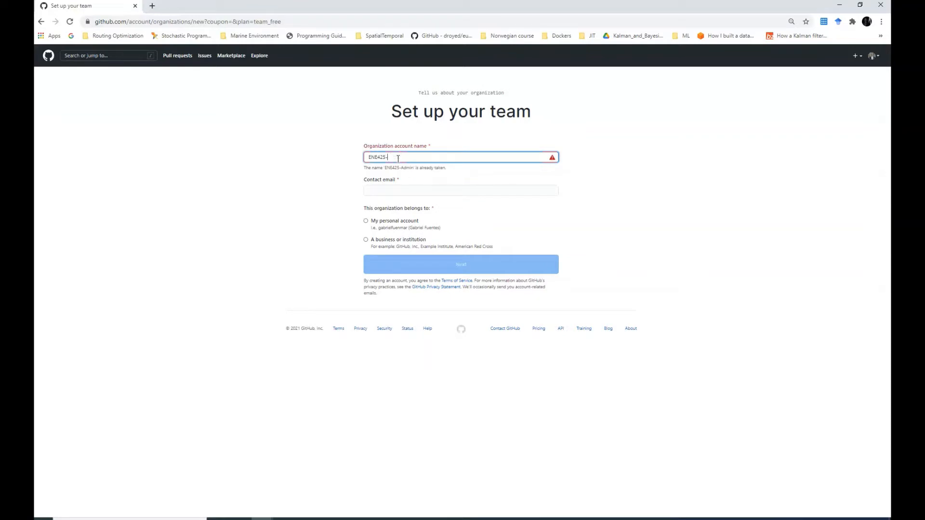
pyautogui.write('Admin2')
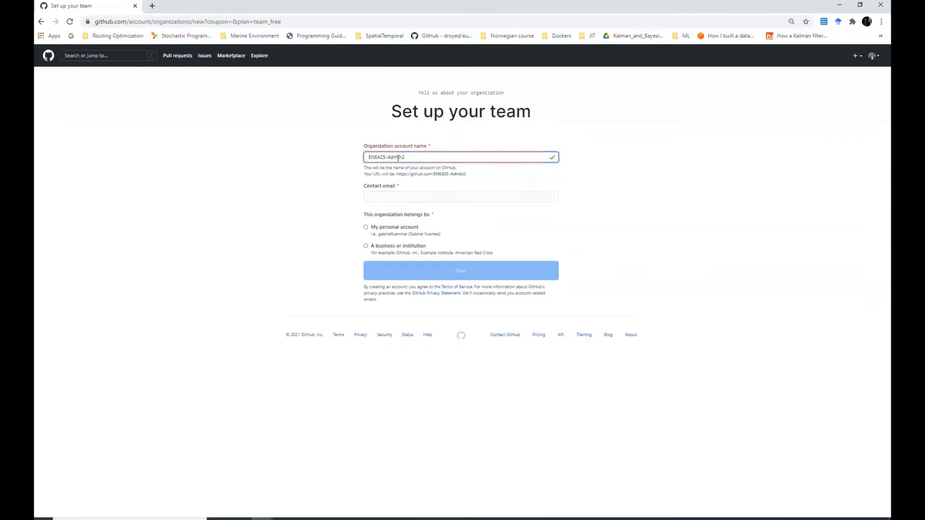
pyautogui.click(402, 196)
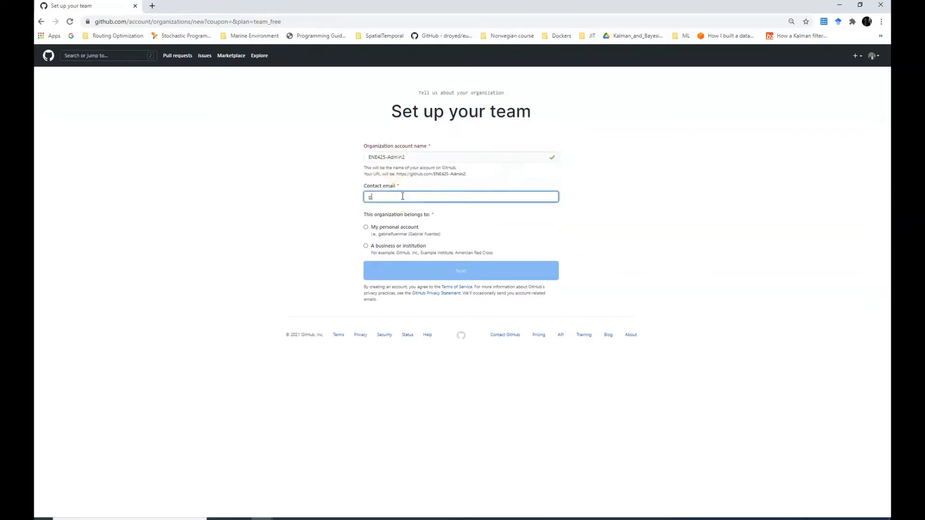
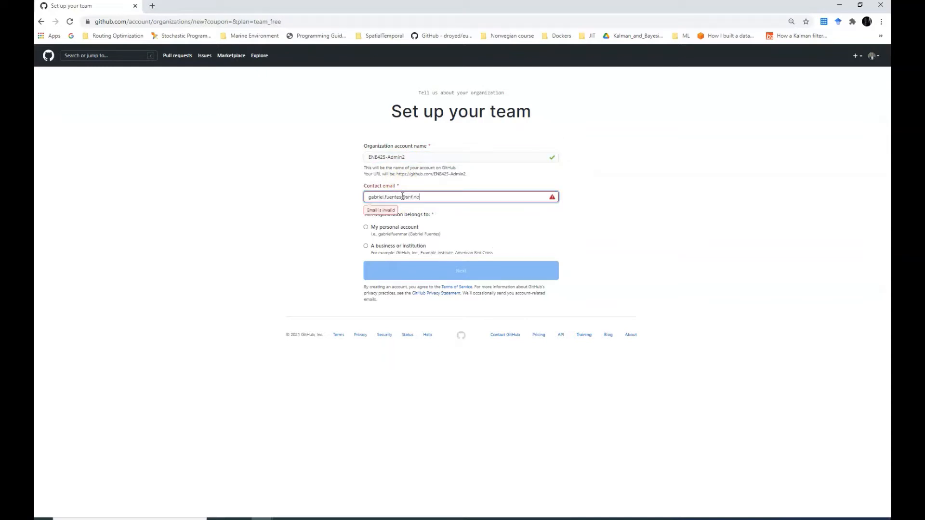
pyautogui.click(365, 227)
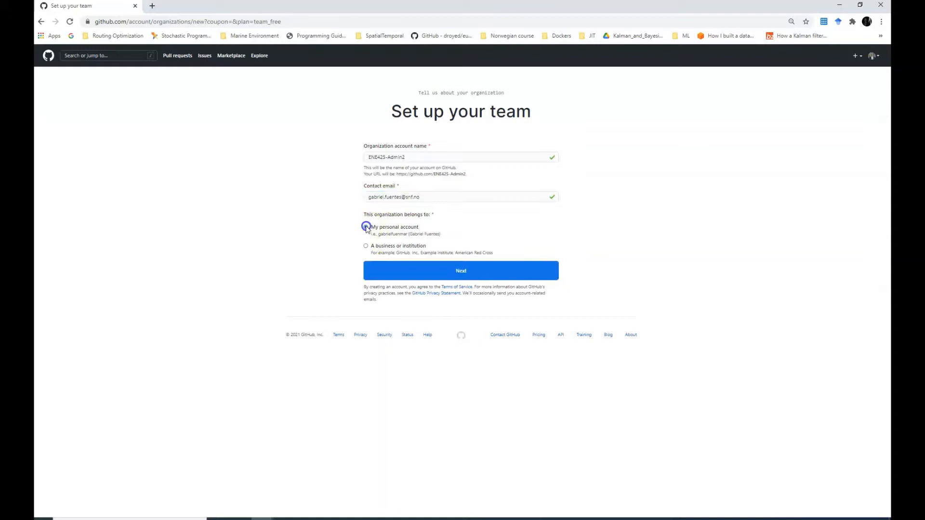
pyautogui.click(450, 273)
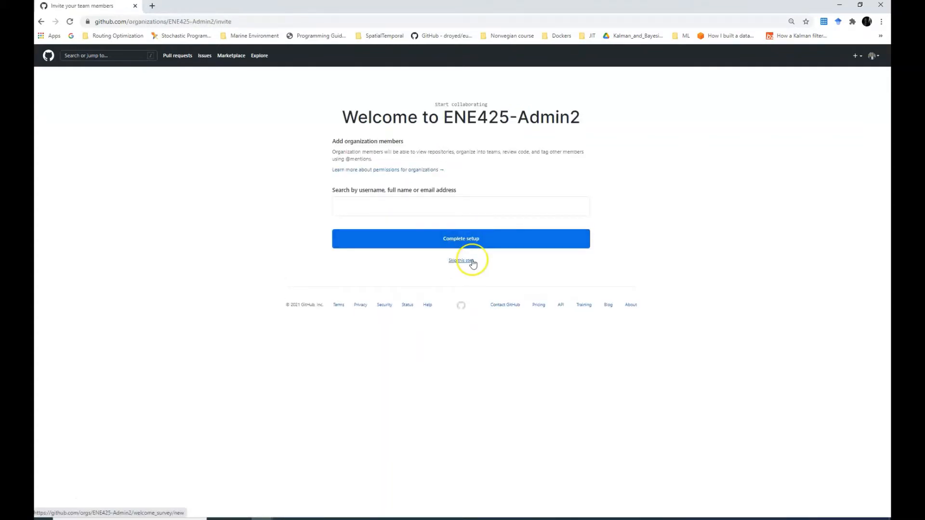
# Skip inviting members; mark Writing code, coordinating engineering work and Planning projects; expect 25+ people
pyautogui.click(471, 261)
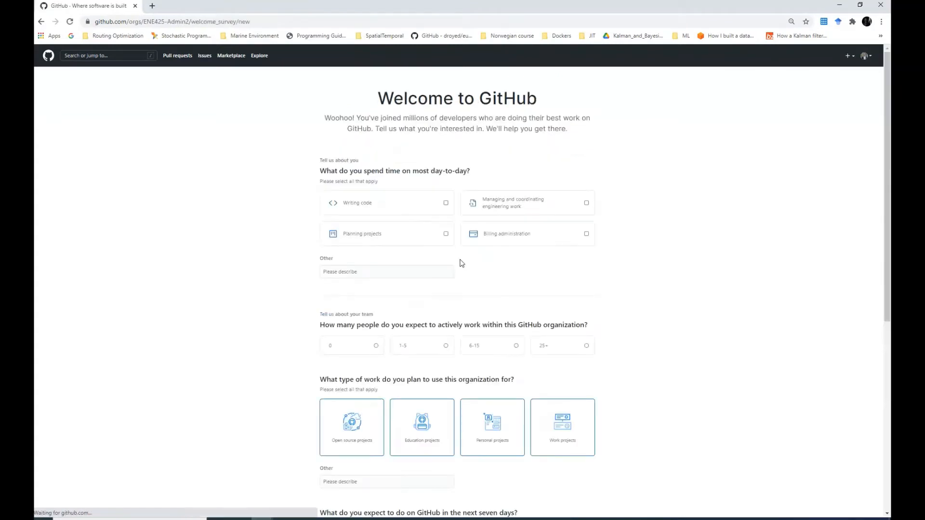
pyautogui.click(404, 204)
pyautogui.click(535, 203)
pyautogui.click(436, 236)
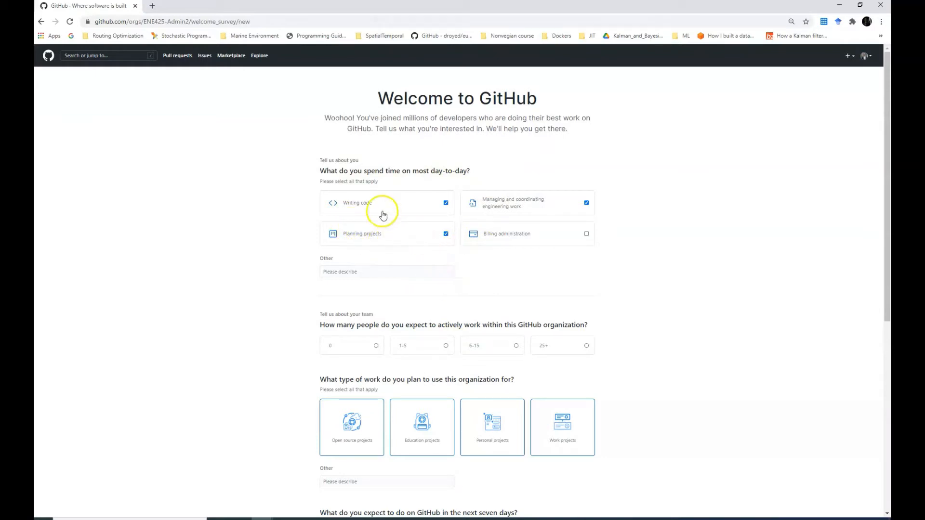
pyautogui.click(584, 346)
# Pick Open source and Education work, Manage, Collaborate and Plan goals, answer No, and submit the survey
pyautogui.scroll(-7, 530, 338)
pyautogui.scroll(2, 480, 330)
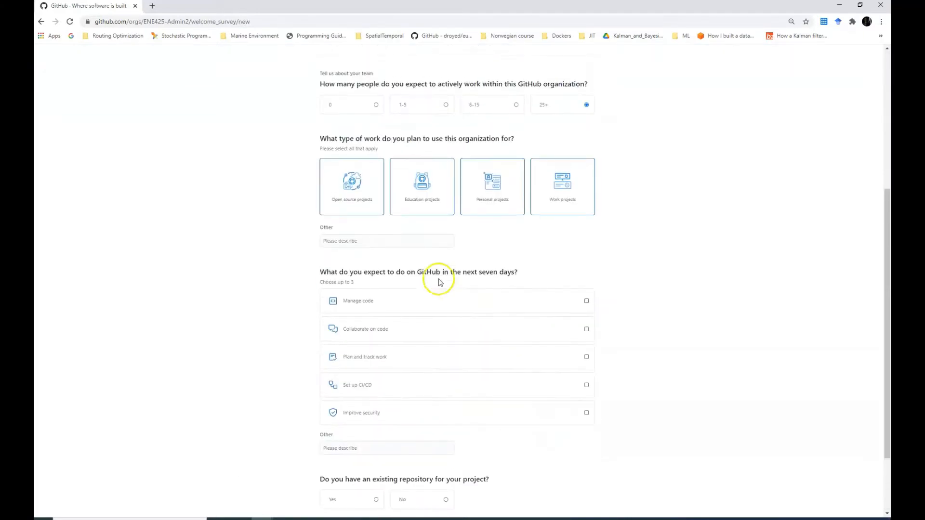
pyautogui.click(345, 183)
pyautogui.click(433, 197)
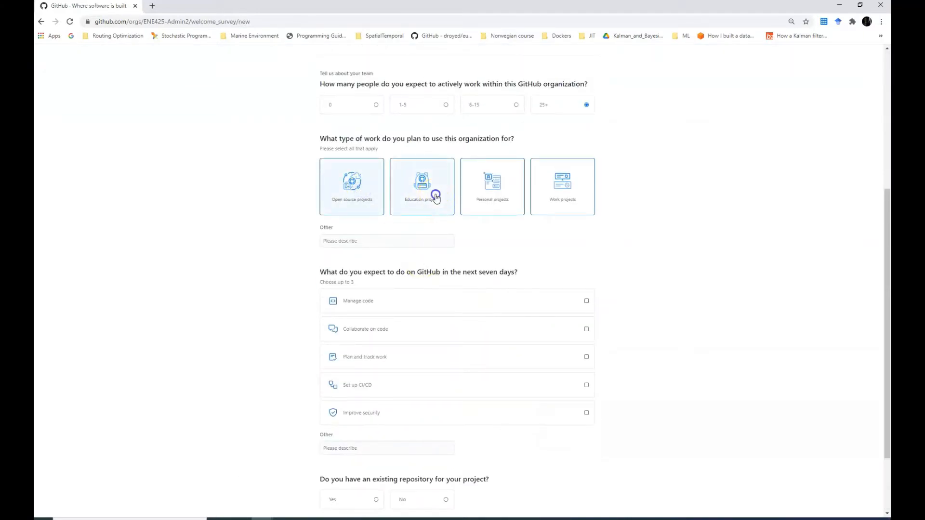
pyautogui.click(395, 301)
pyautogui.click(384, 330)
pyautogui.click(378, 357)
pyautogui.scroll(-2, 378, 380)
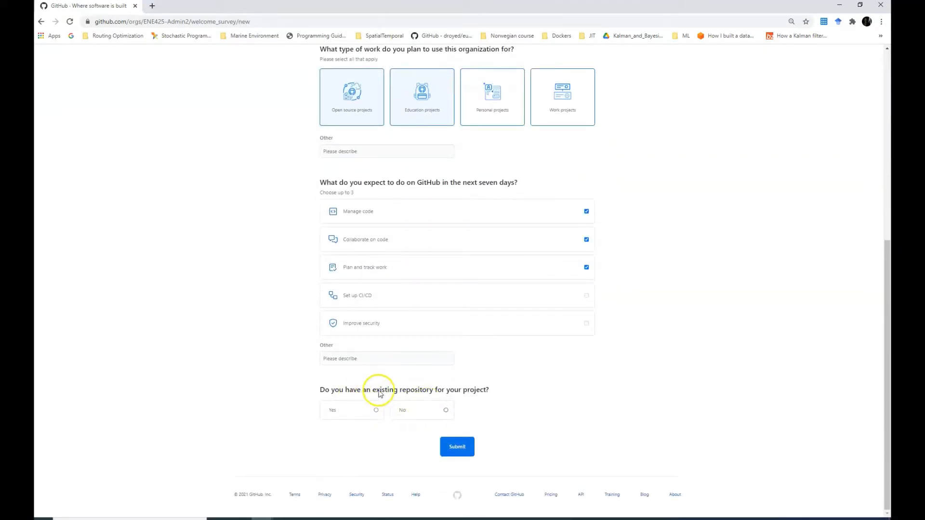
pyautogui.click(445, 411)
pyautogui.click(458, 451)
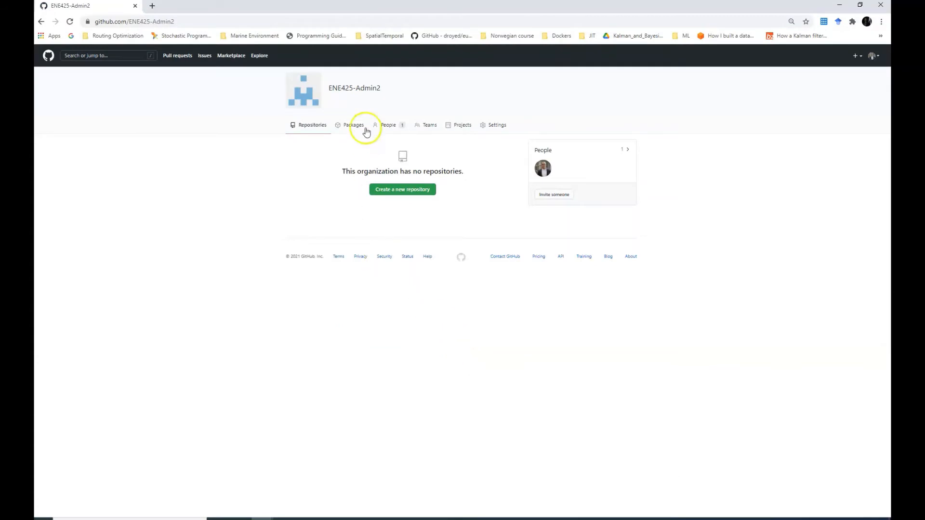
# Close the ENE425-Admin2 Invite a member dialog without inviting anyone
pyautogui.moveTo(382, 89); pyautogui.dragTo(329, 90)
pyautogui.click(554, 195)
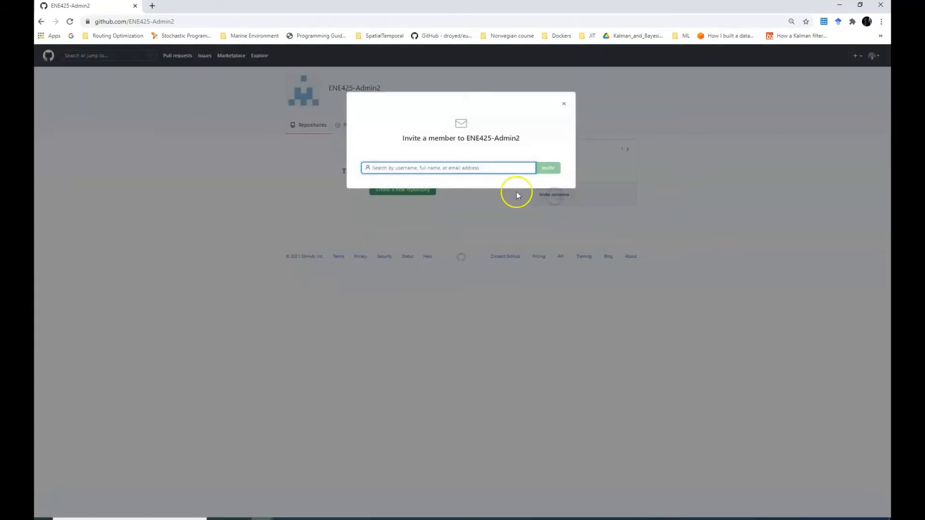
pyautogui.click(407, 168)
pyautogui.click(565, 106)
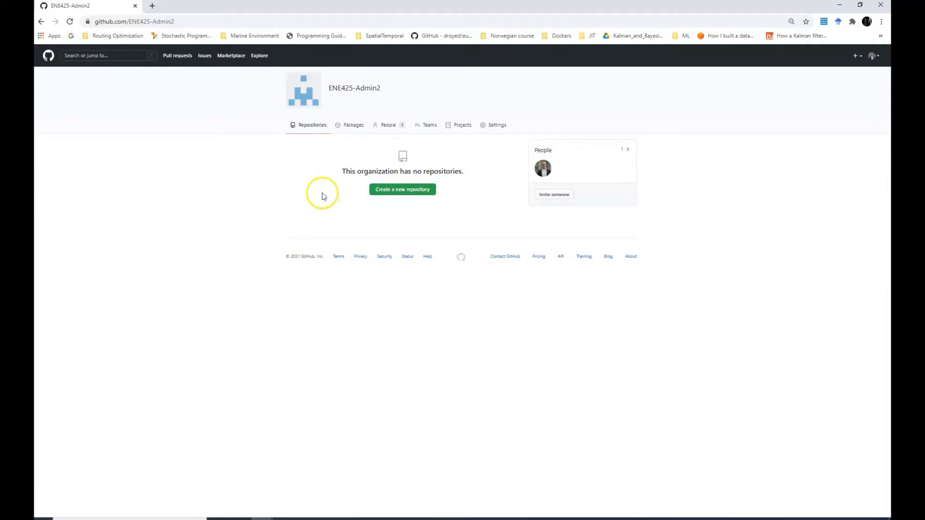
# Start a new ENE425-Admin2 repository named emissions-calculator-app-admin2
pyautogui.click(422, 190)
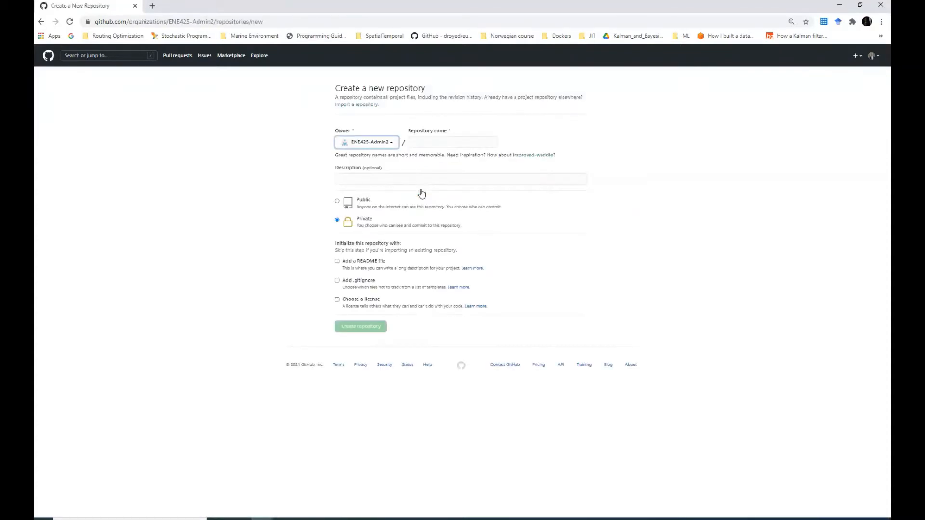
pyautogui.click(432, 141)
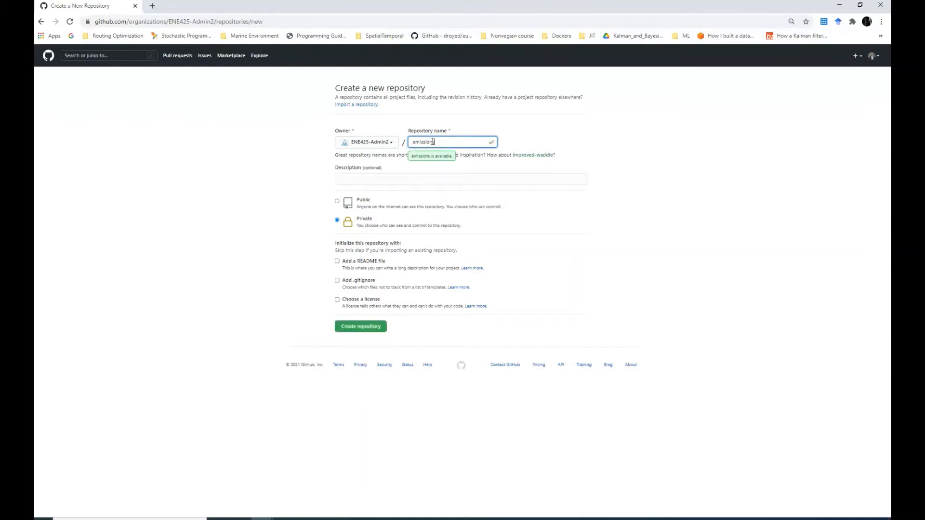
pyautogui.write('-cs')
pyautogui.write('lculator-app')
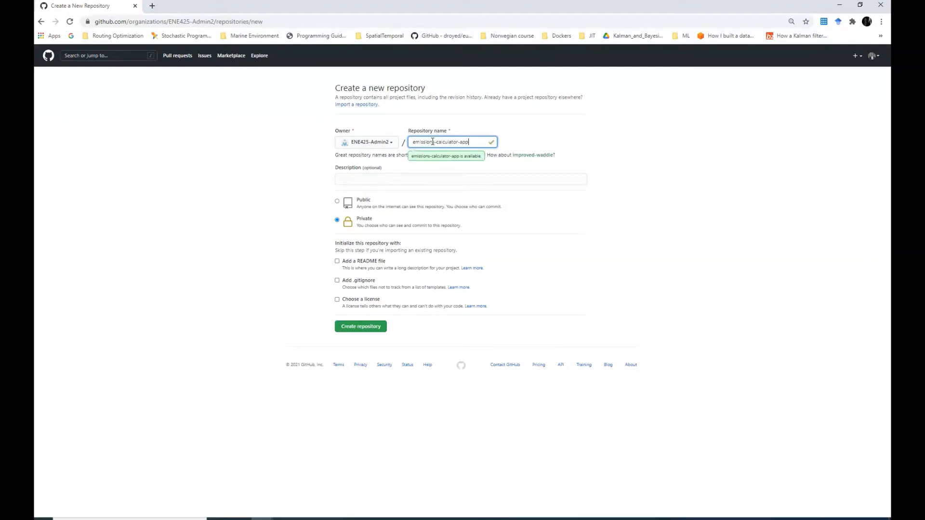
pyautogui.write('-group1admin2')
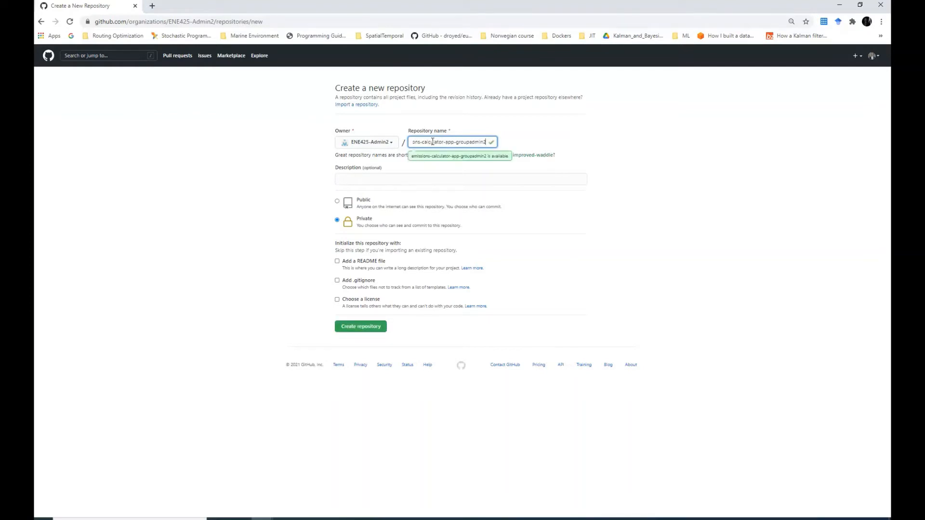
pyautogui.click(474, 143)
pyautogui.moveTo(469, 142); pyautogui.dragTo(454, 143)
pyautogui.press('BackSpace')
pyautogui.click(384, 176)
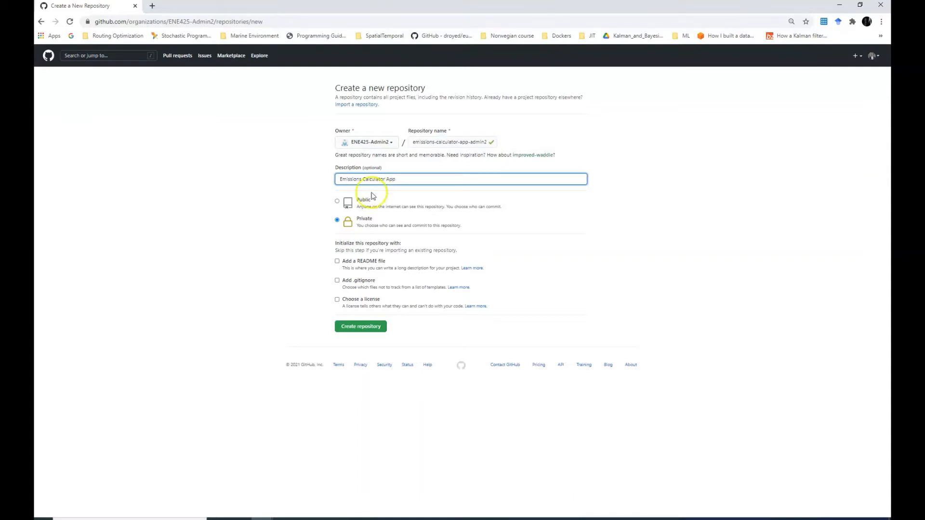
# Make the repository public with a README and MIT License, and create it
pyautogui.click(337, 201)
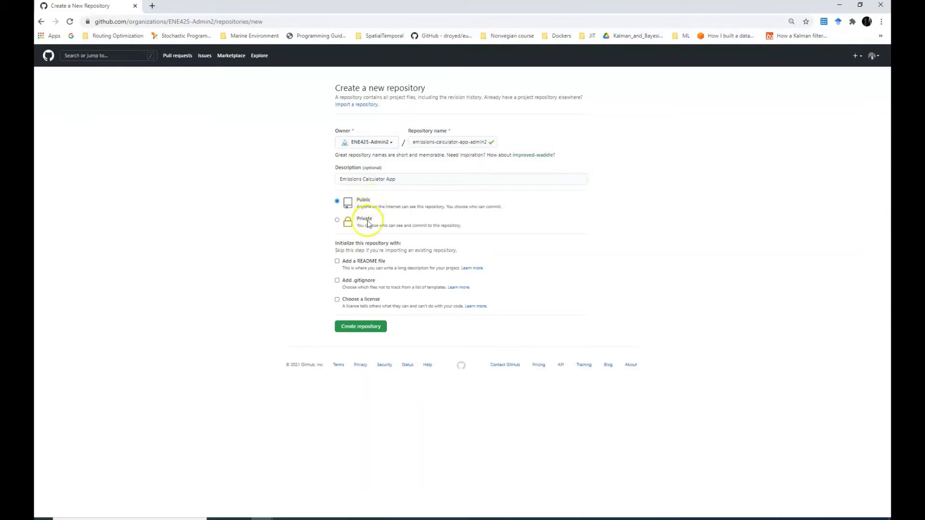
pyautogui.click(337, 261)
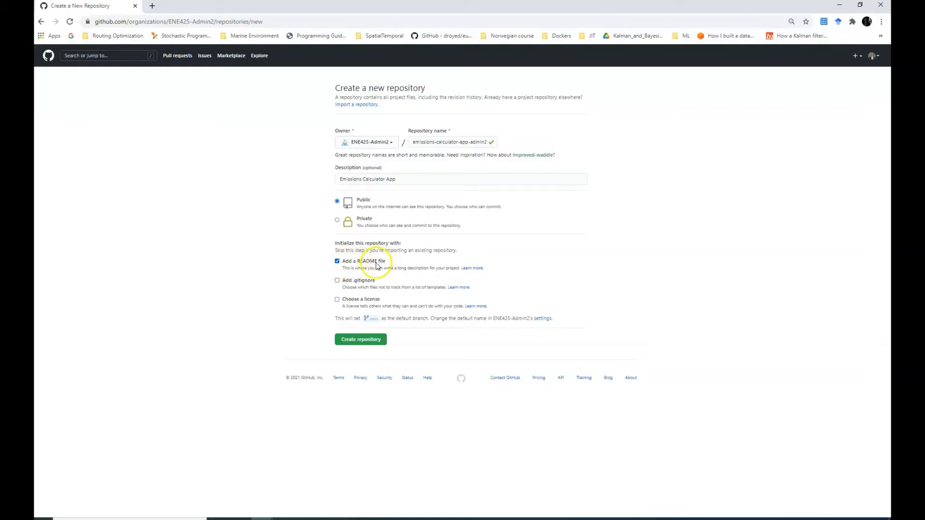
pyautogui.click(337, 299)
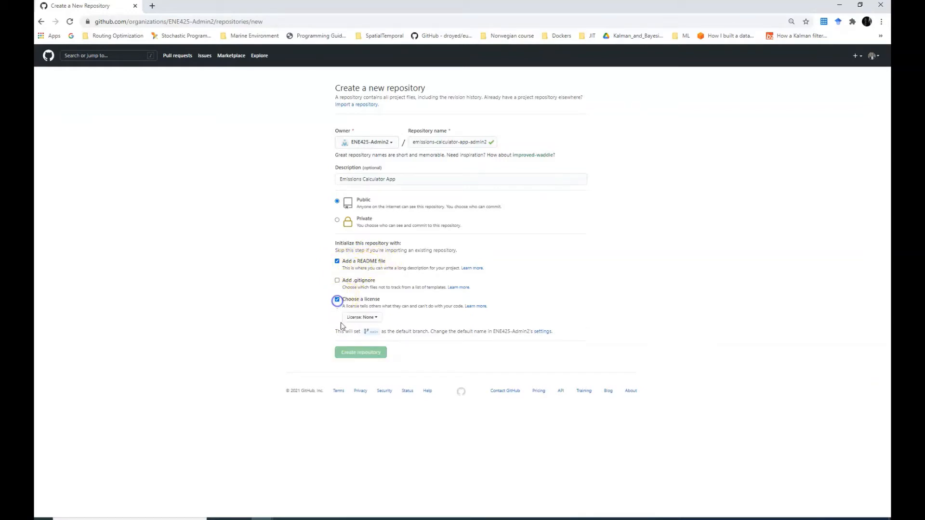
pyautogui.click(375, 318)
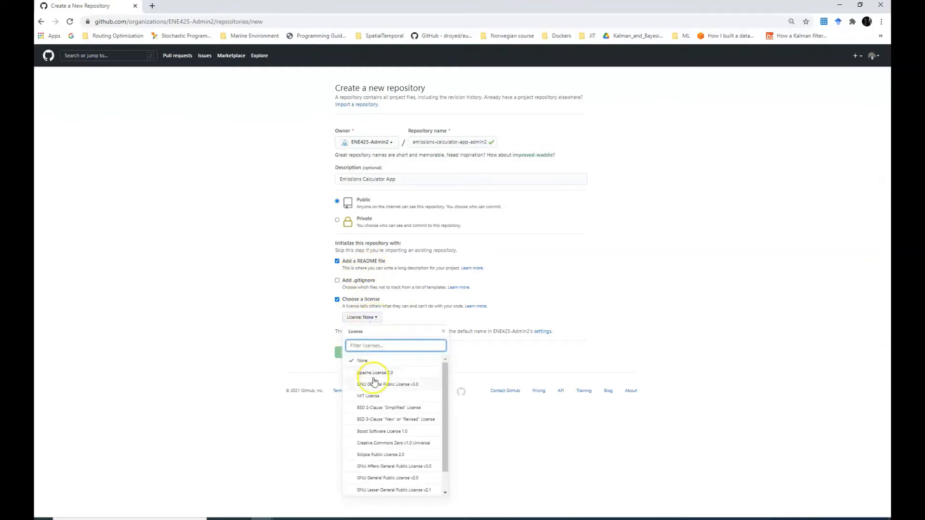
pyautogui.scroll(-3, 362, 382)
pyautogui.scroll(3, 381, 479)
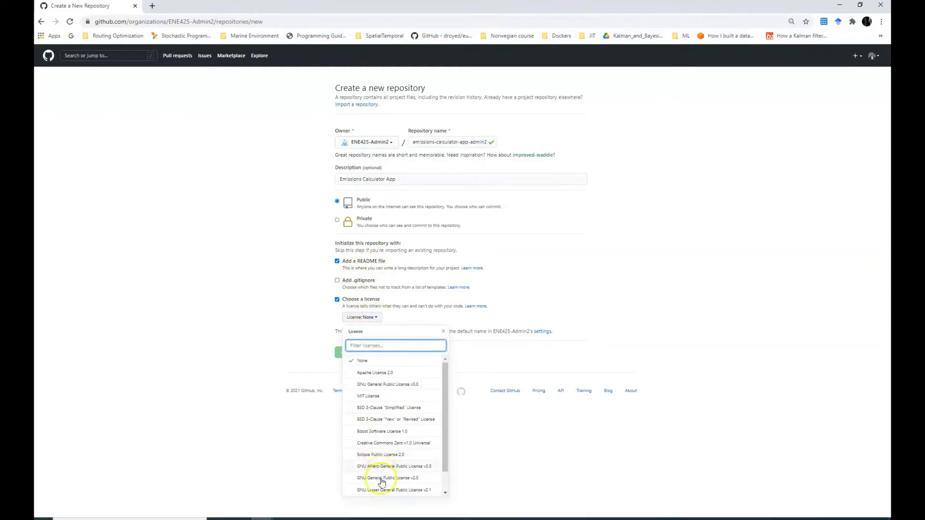
pyautogui.click(375, 400)
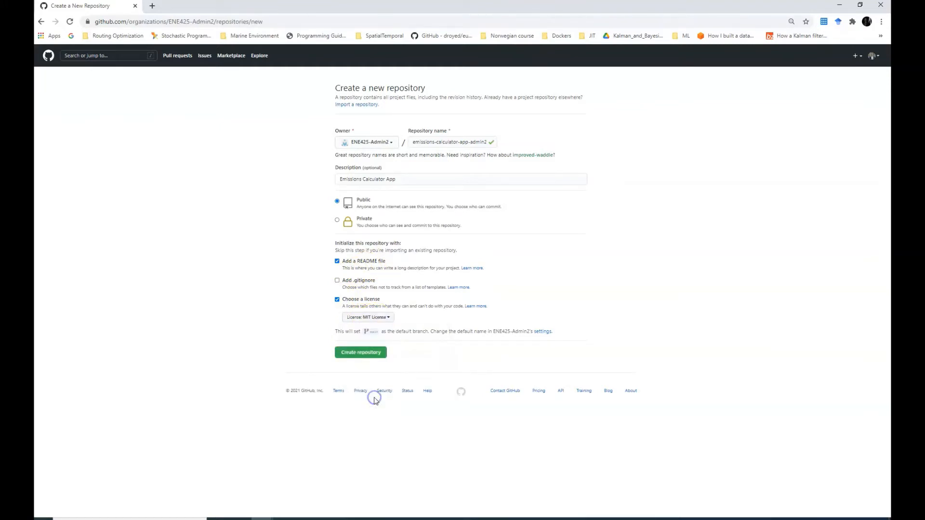
pyautogui.click(374, 359)
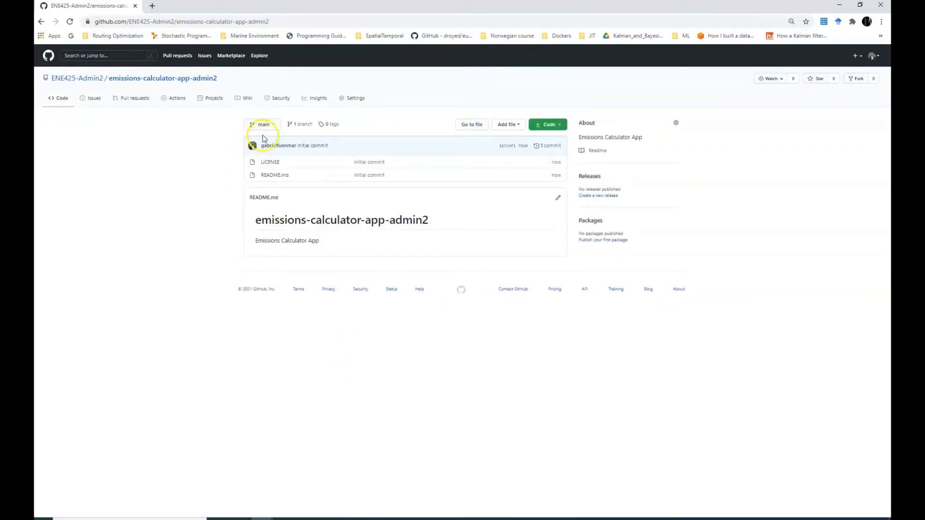
# Return to the GitHub home dashboard and expand the full Repositories list
pyautogui.click(49, 56)
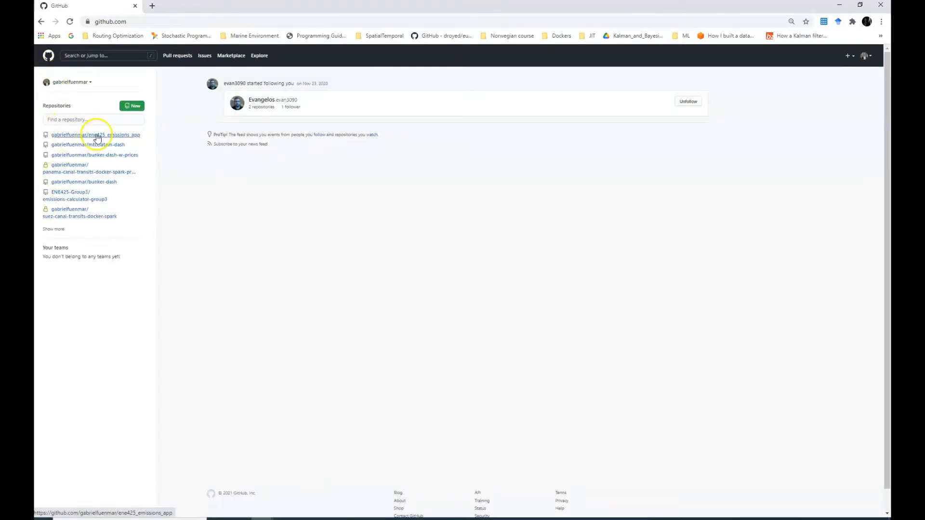
pyautogui.click(61, 229)
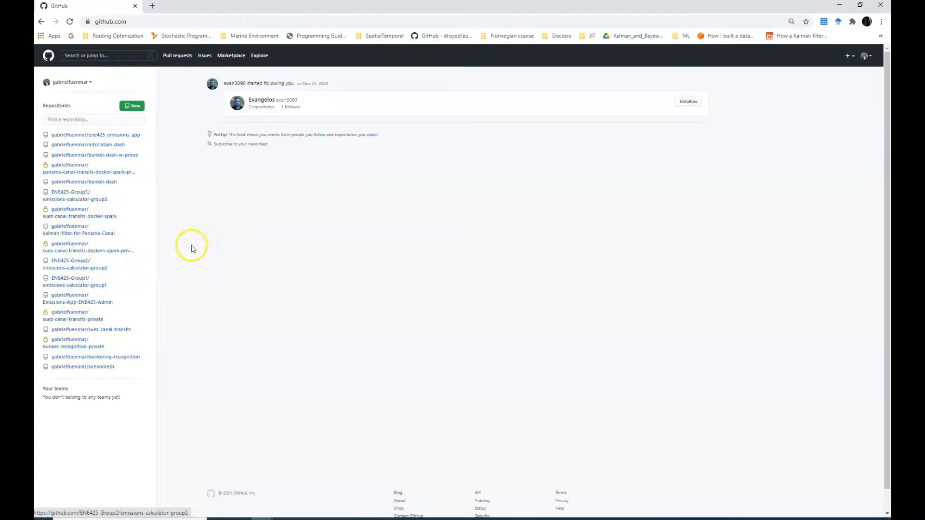
pyautogui.click(92, 82)
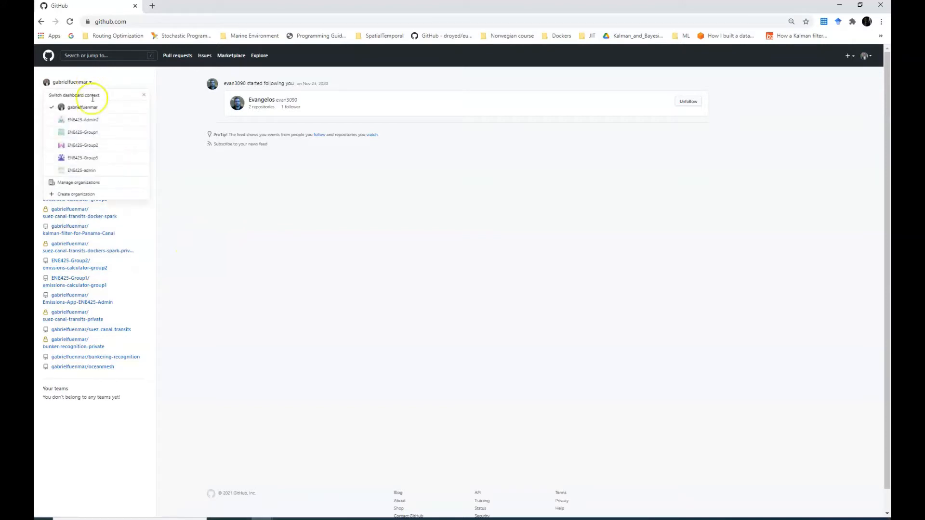
# Switch the dashboard to ENE425-Admin2, view emissions-calculator-app-admin2, then open the organization page
pyautogui.click(95, 124)
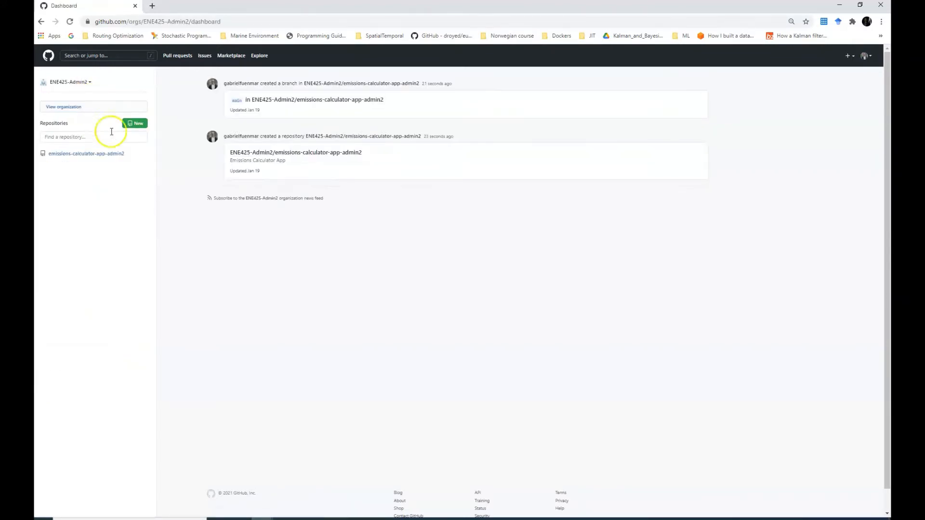
pyautogui.click(99, 160)
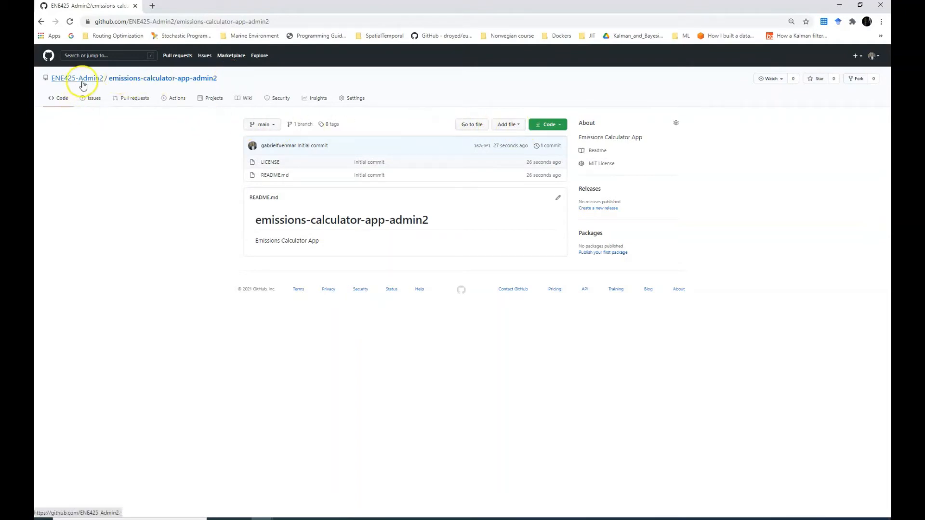
pyautogui.moveTo(82, 85)
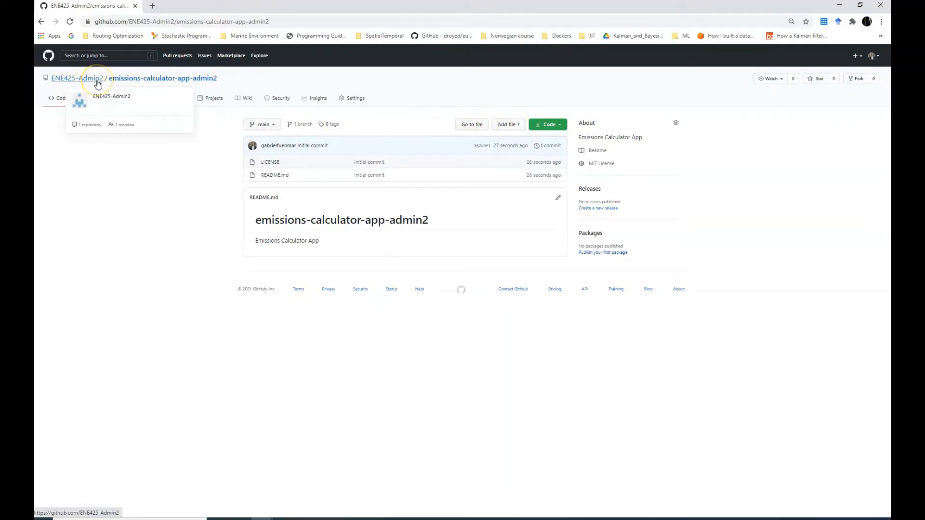
pyautogui.click(97, 79)
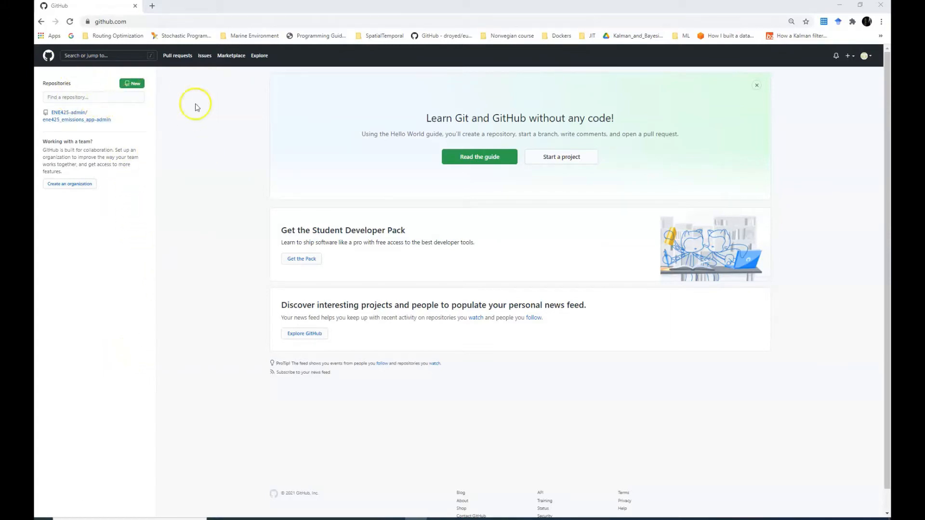
# From the home dashboard, open ENE425-admin/ene425_emissions_app-admin and fork it
pyautogui.click(51, 61)
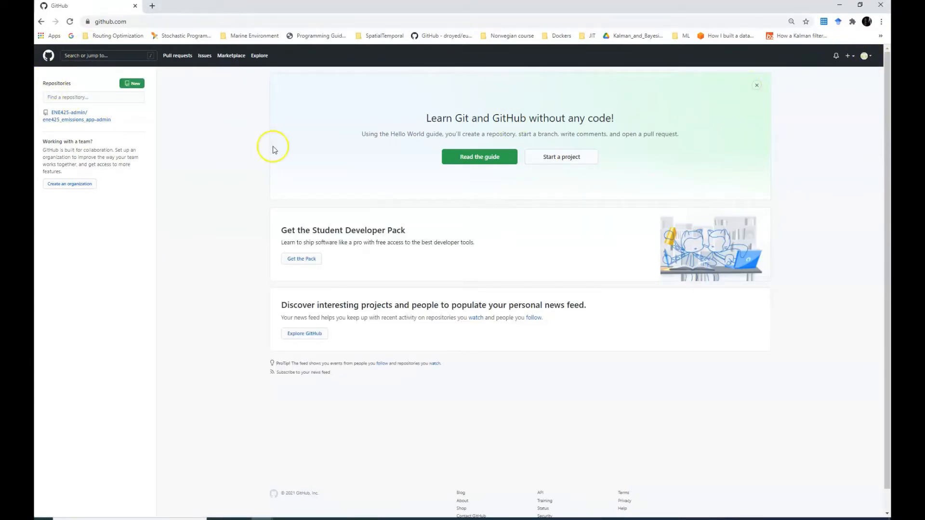
pyautogui.click(67, 118)
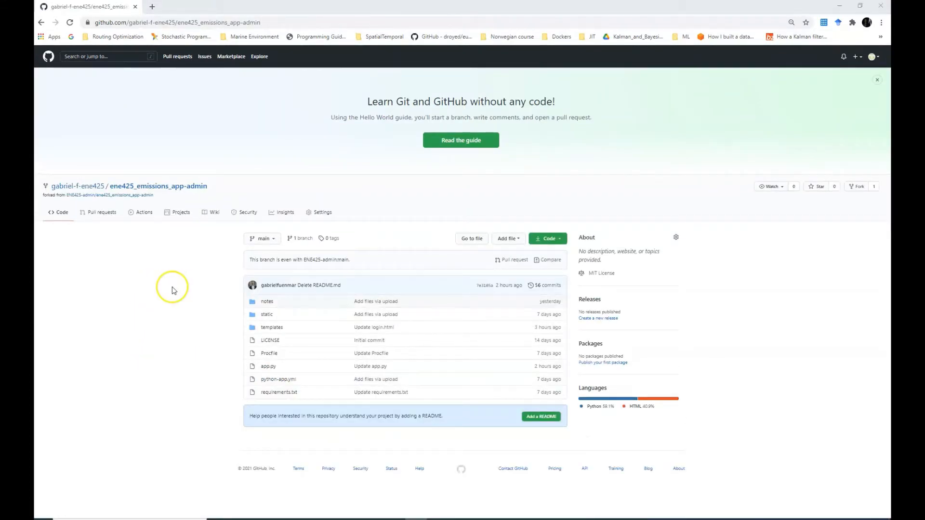
pyautogui.click(860, 189)
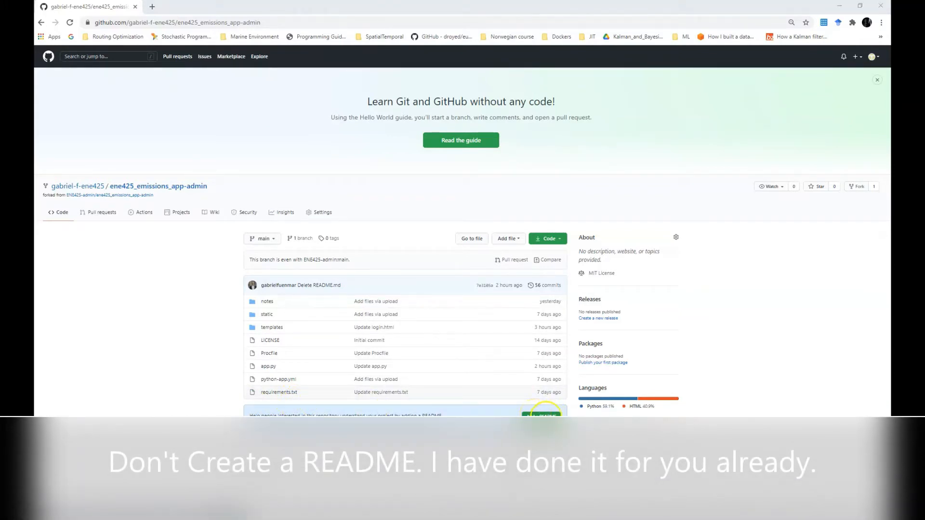
# Commit a README.md headed ene425_emissions_app-admin to the fork's main branch
pyautogui.click(549, 416)
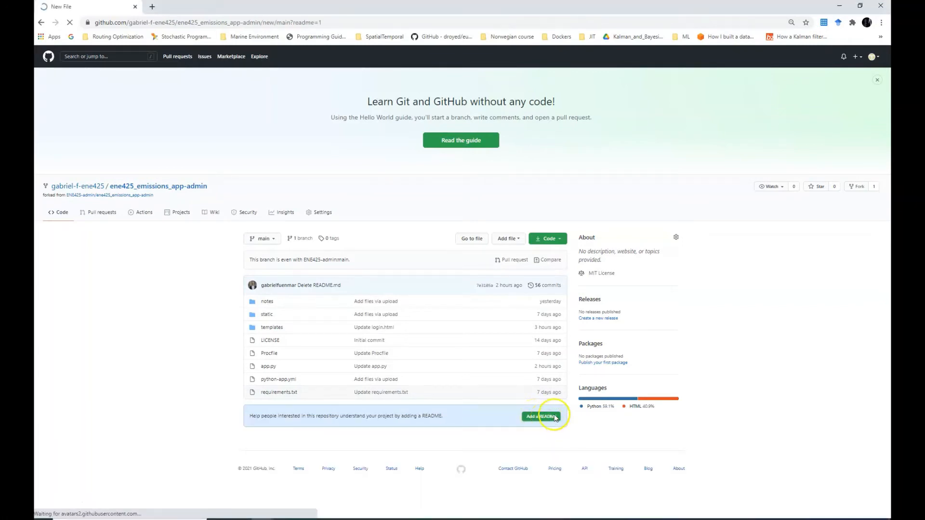
pyautogui.scroll(-2, 286, 326)
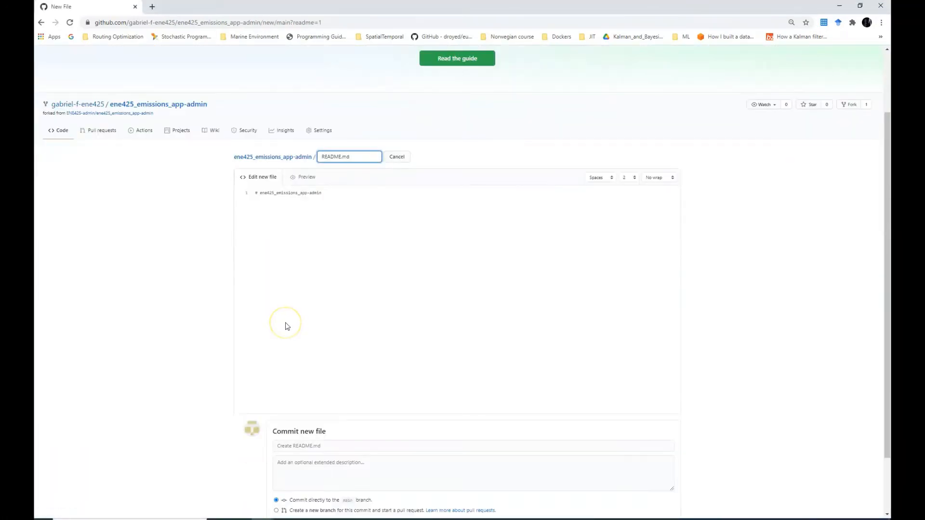
pyautogui.scroll(-2, 330, 417)
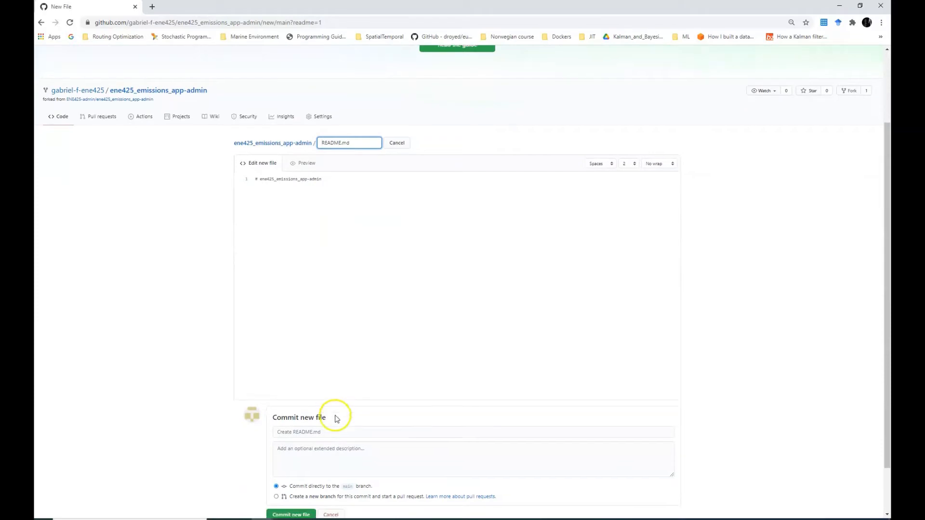
pyautogui.scroll(2, 292, 436)
pyautogui.scroll(2, 292, 437)
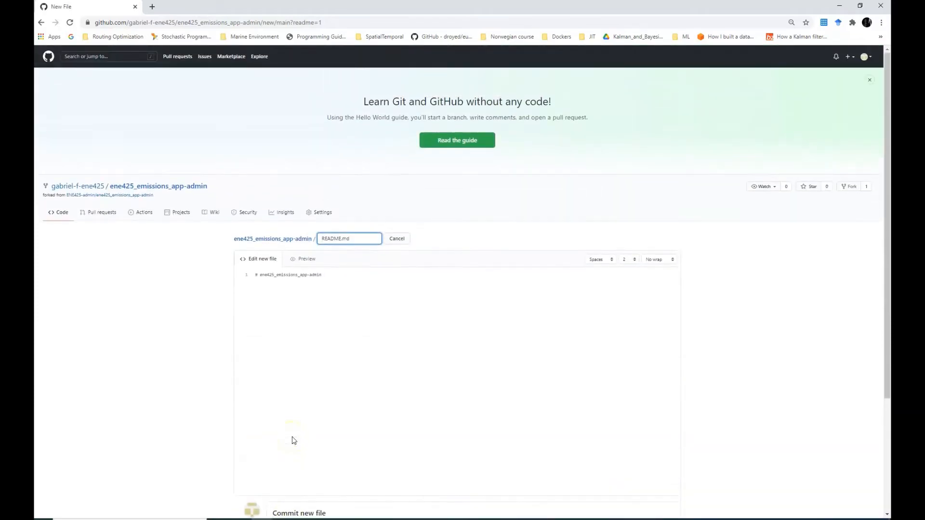
pyautogui.scroll(-1, 294, 441)
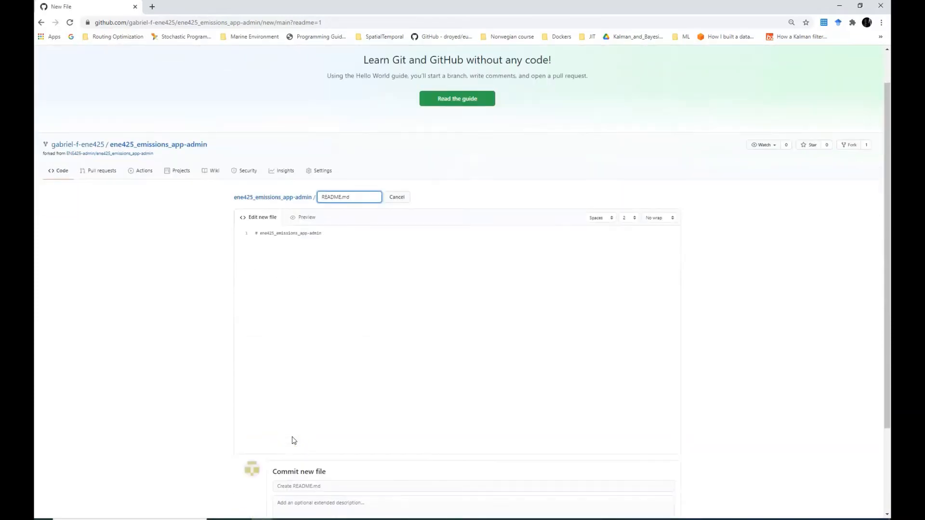
pyautogui.scroll(-2, 294, 440)
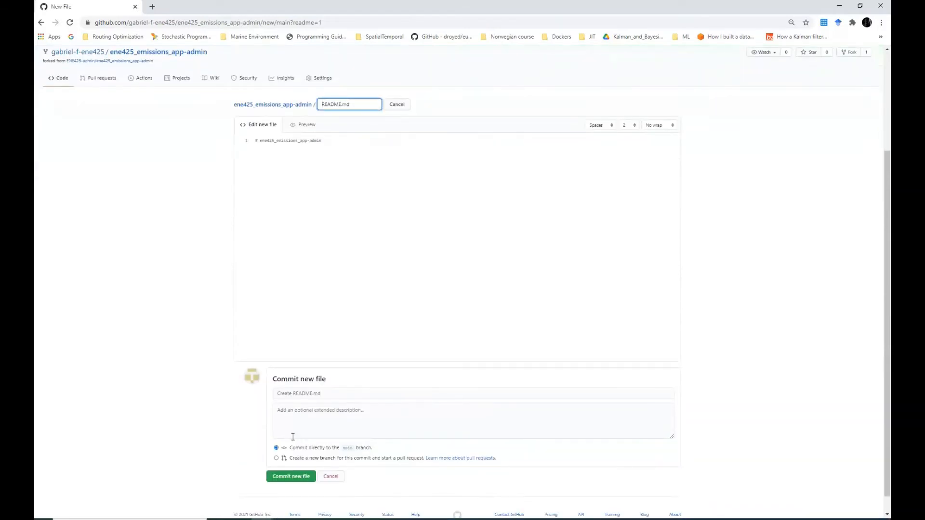
pyautogui.click(327, 143)
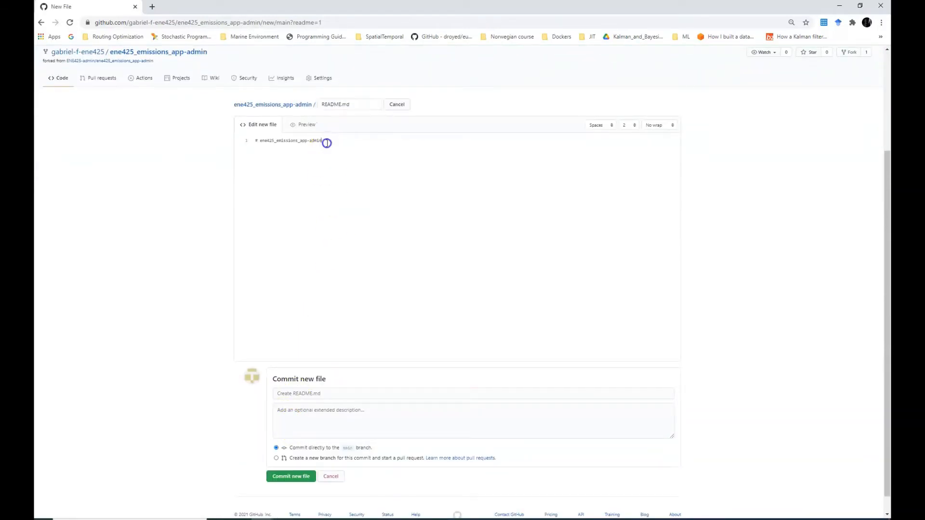
pyautogui.click(301, 478)
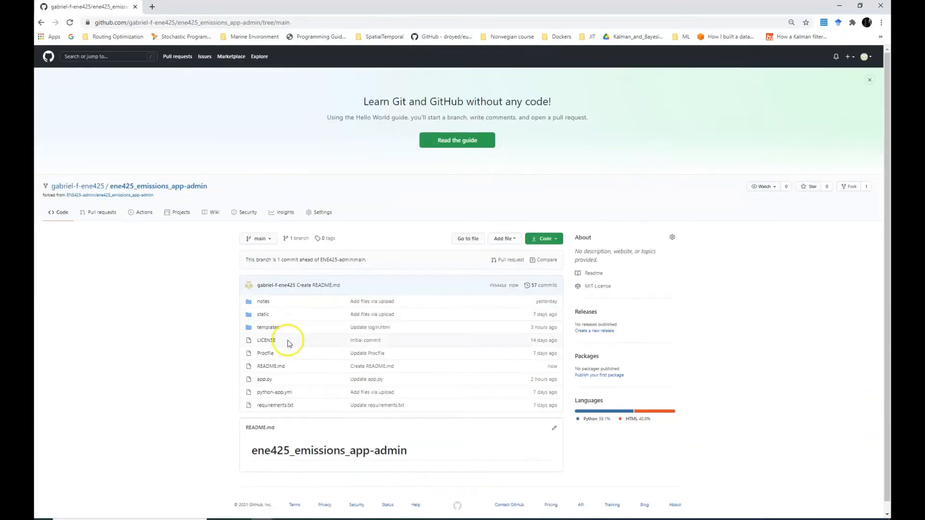
# Go to the Projects tab of the ene425_emissions_app-admin fork
pyautogui.scroll(-1, 274, 389)
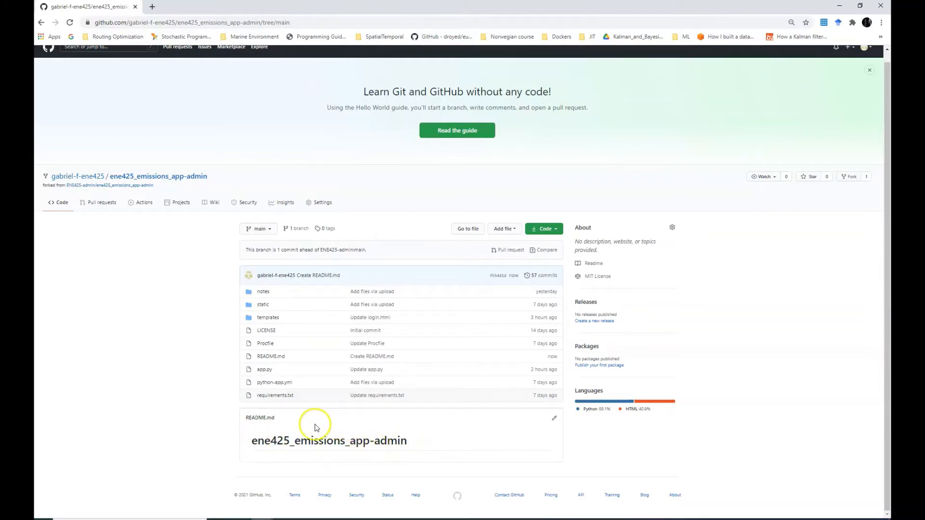
pyautogui.click(182, 203)
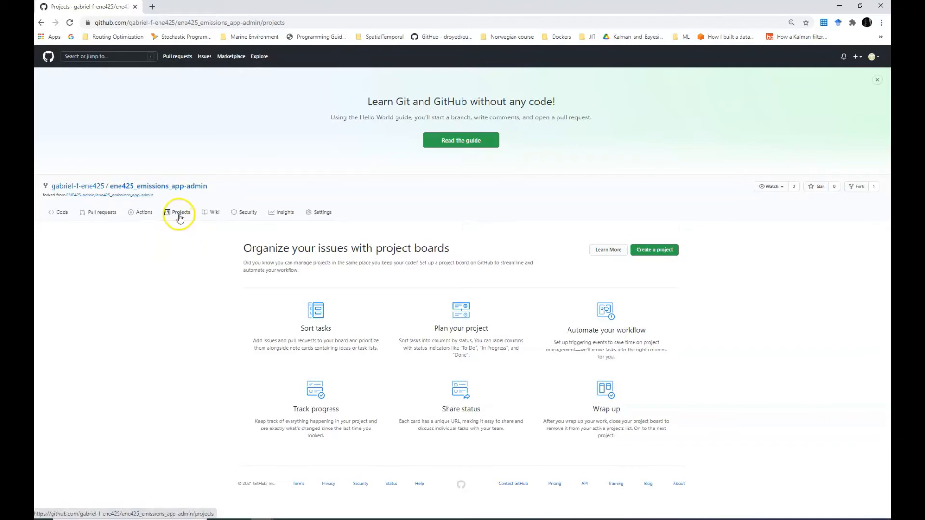
# Create the ENE 425 project board with the Emissions Calculator description, using the Basic kanban template
pyautogui.click(663, 257)
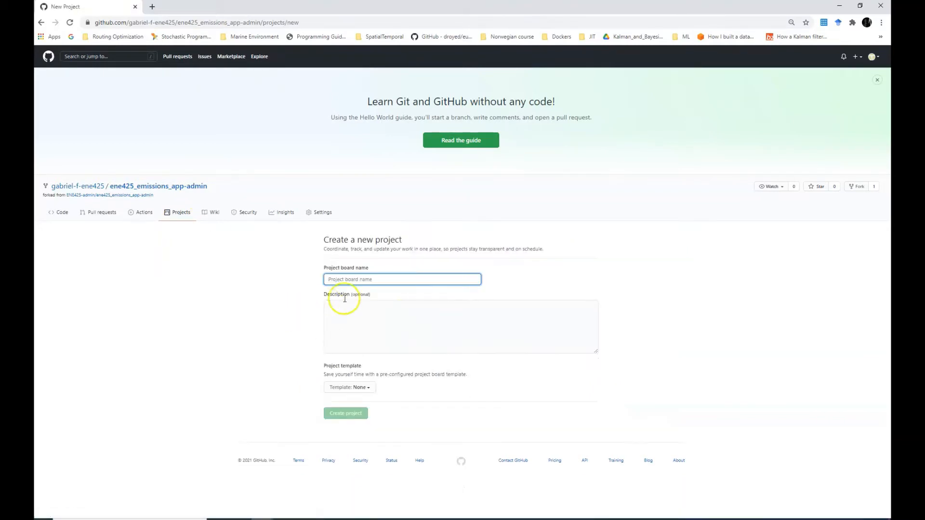
pyautogui.click(366, 279)
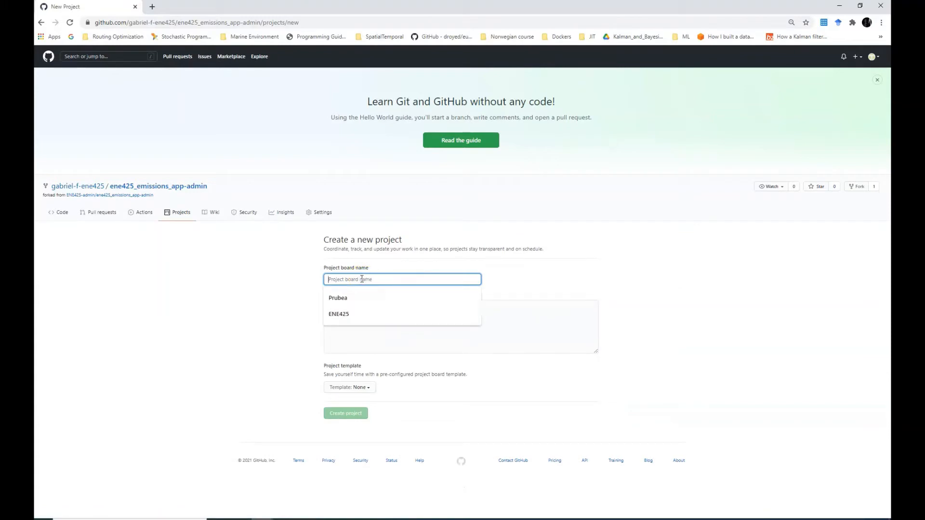
pyautogui.write('ENE 425')
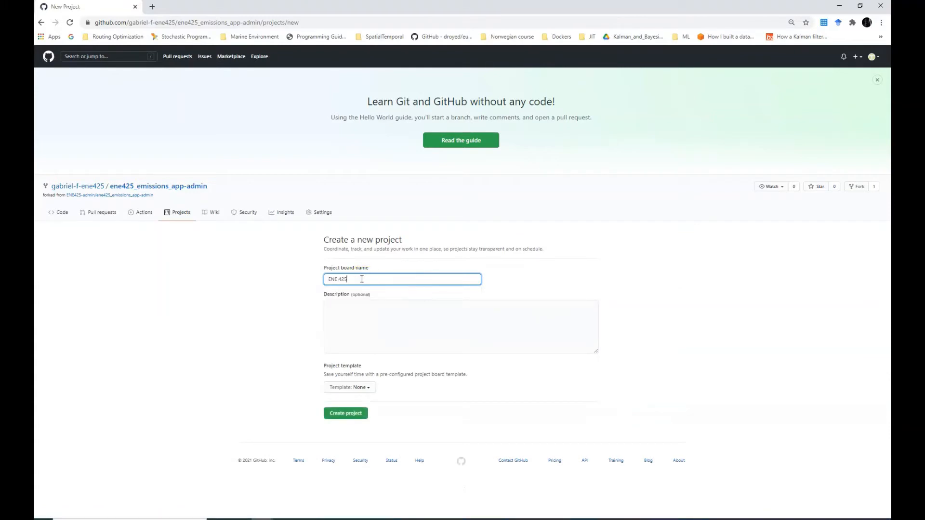
pyautogui.click(347, 309)
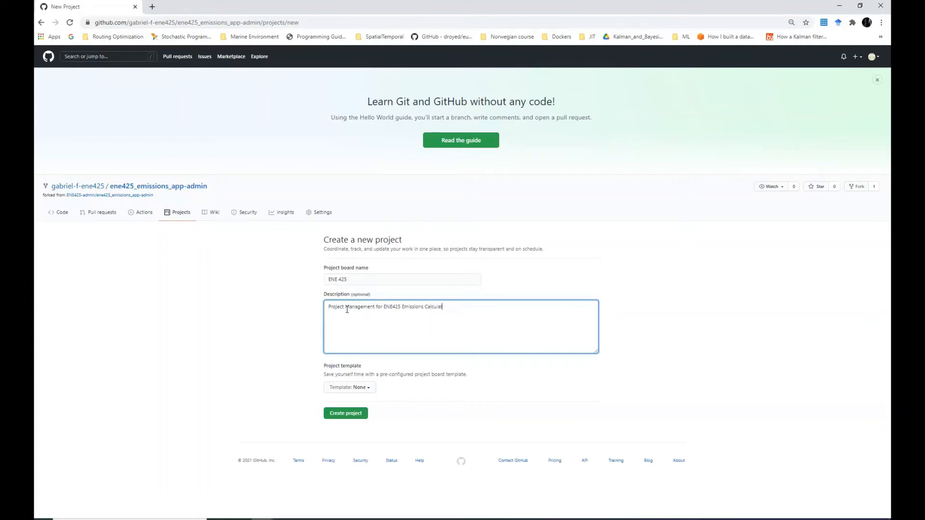
pyautogui.click(359, 387)
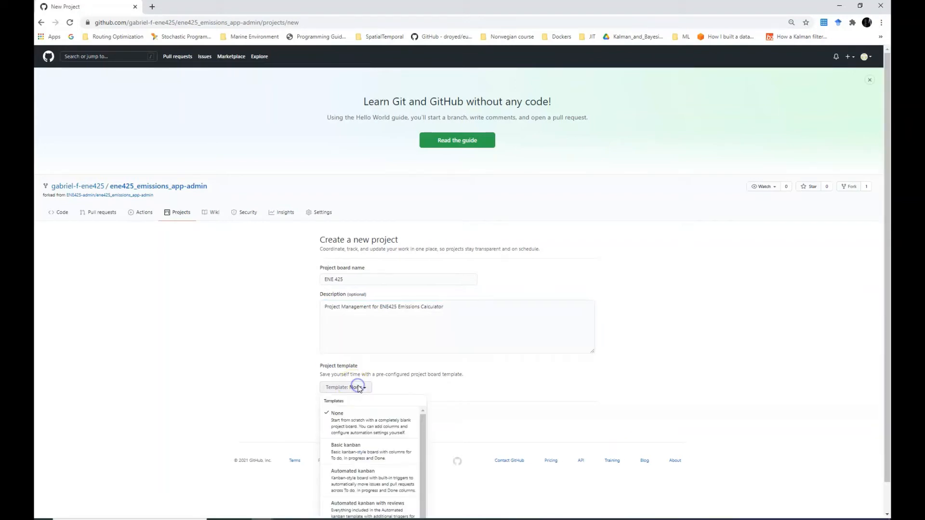
pyautogui.scroll(-1, 367, 462)
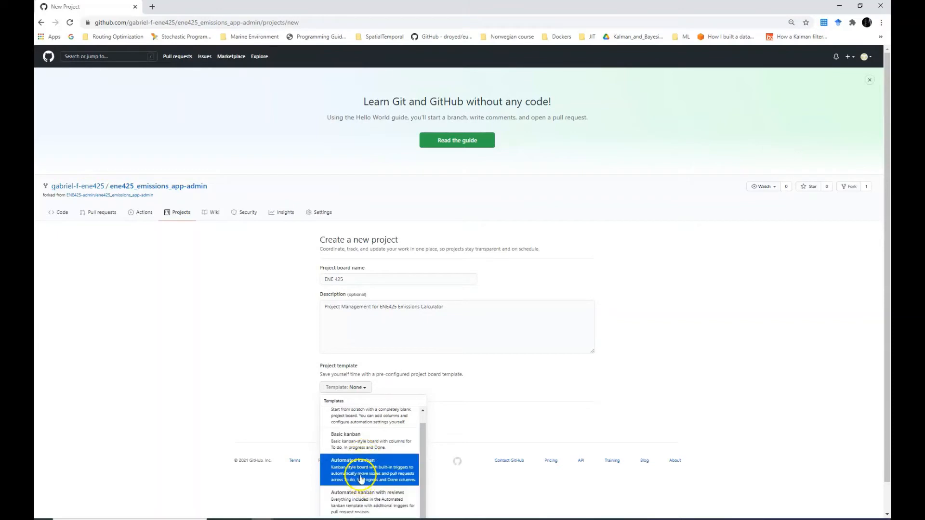
pyautogui.click(364, 440)
pyautogui.click(353, 414)
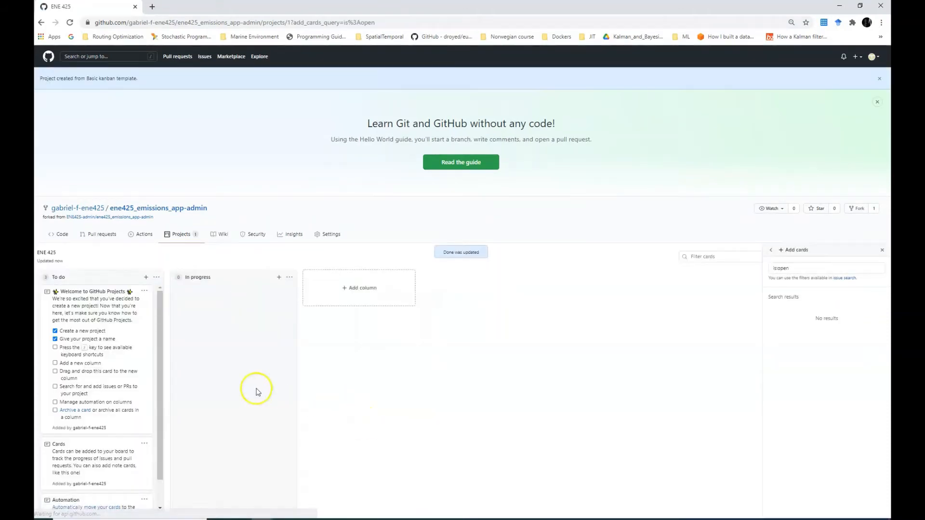
# Start a new column named Ready with the Done preset and closed-issue automation
pyautogui.scroll(-1, 159, 383)
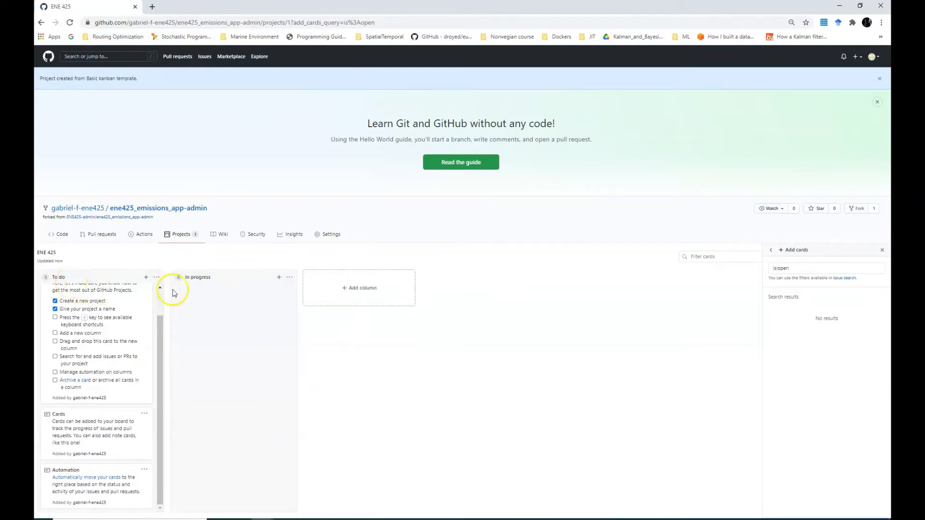
pyautogui.click(354, 291)
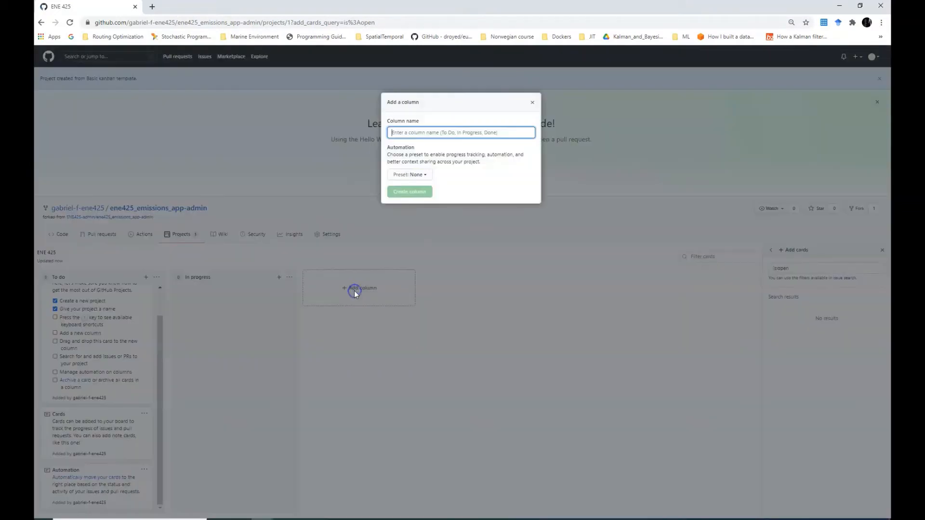
pyautogui.click(419, 136)
pyautogui.write('Ready')
pyautogui.click(420, 175)
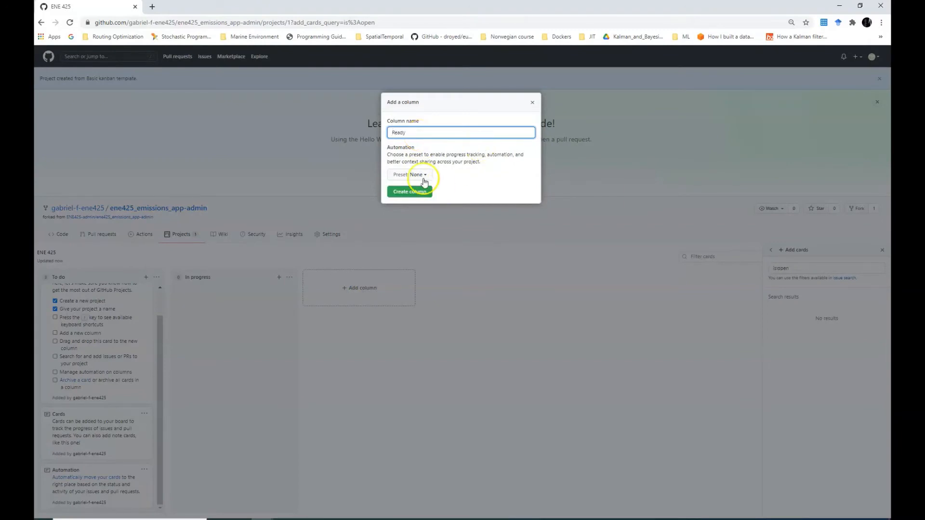
pyautogui.click(407, 262)
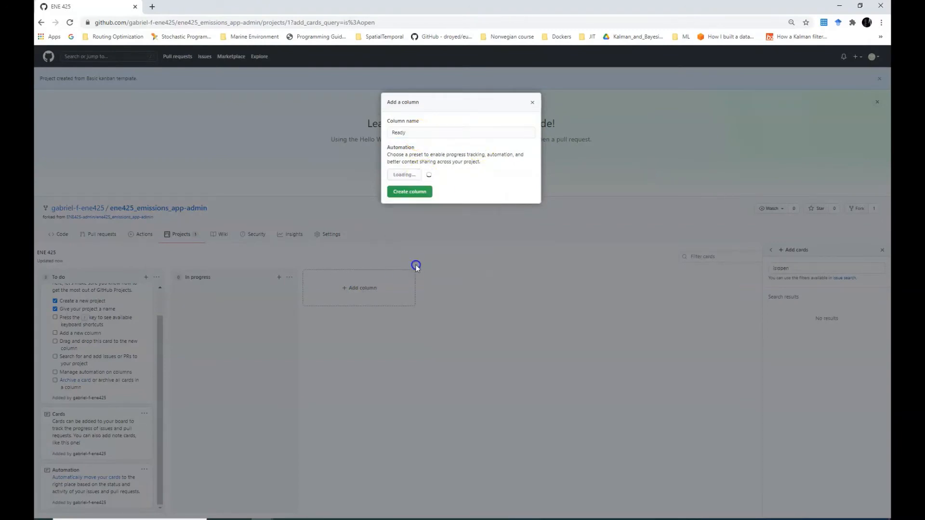
pyautogui.moveTo(406, 132); pyautogui.dragTo(281, 106)
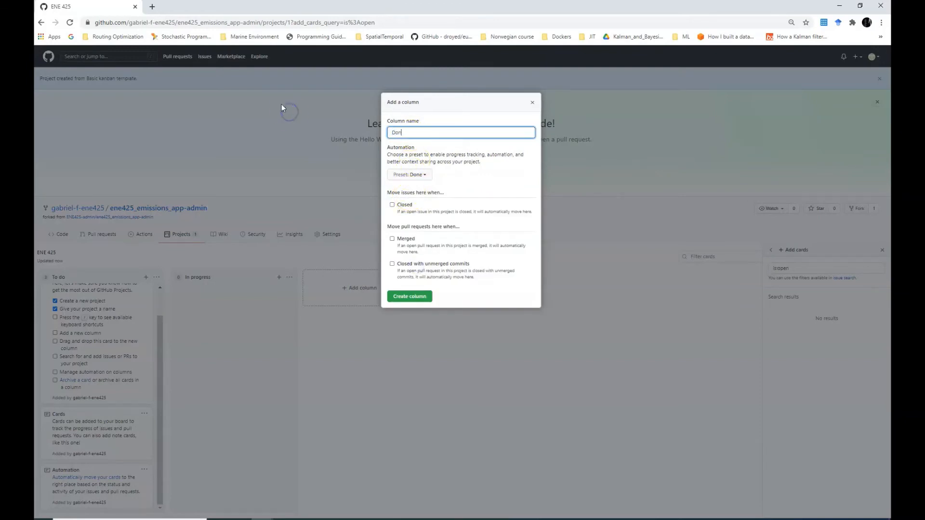
pyautogui.click(392, 205)
pyautogui.click(408, 298)
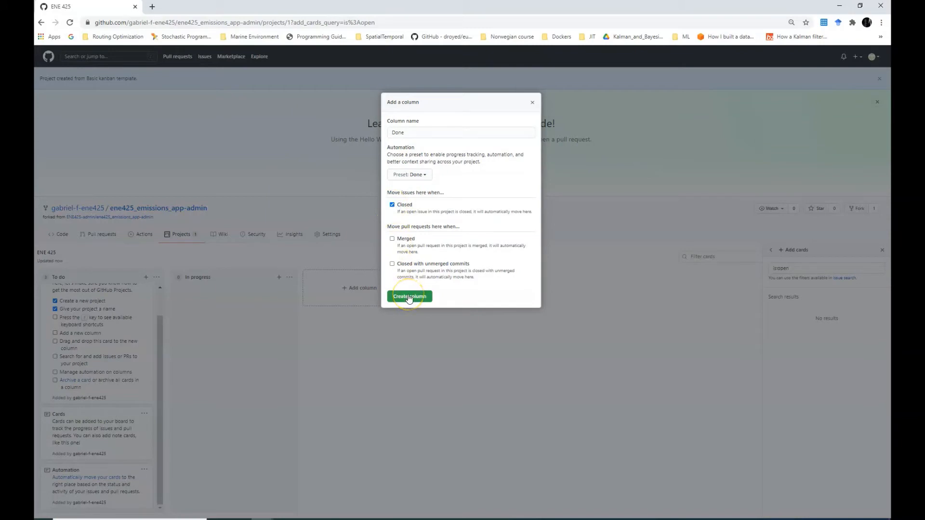
# Re-enter the name Ready, set the Done preset for closed issues, and create the column
pyautogui.click(416, 135)
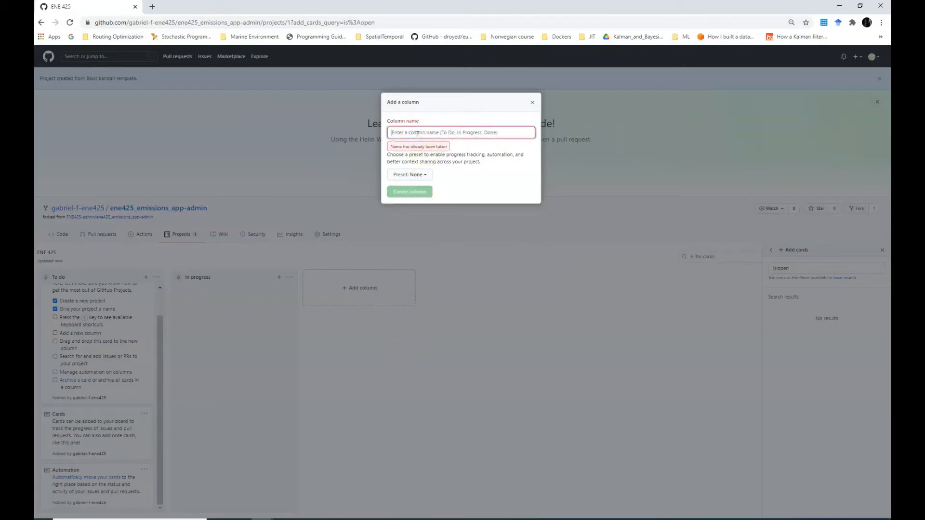
pyautogui.write('Read')
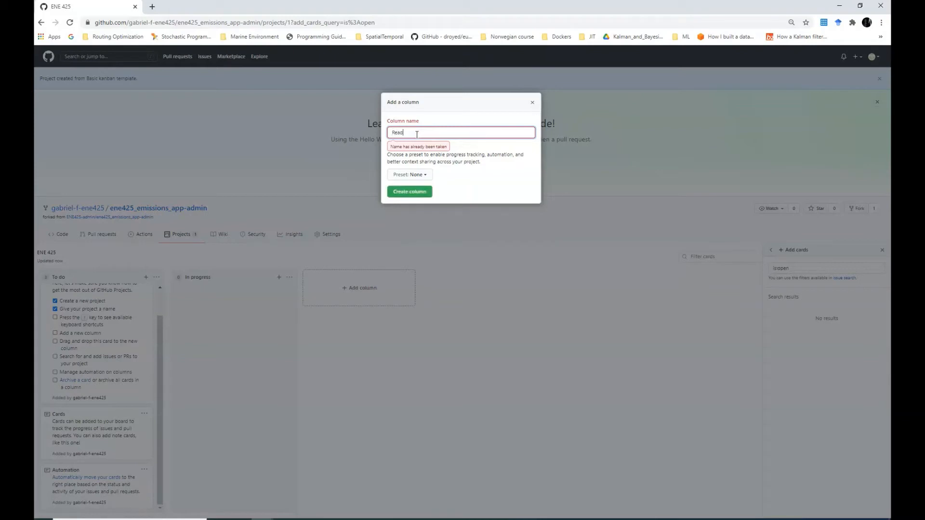
pyautogui.write('y')
pyautogui.click(412, 176)
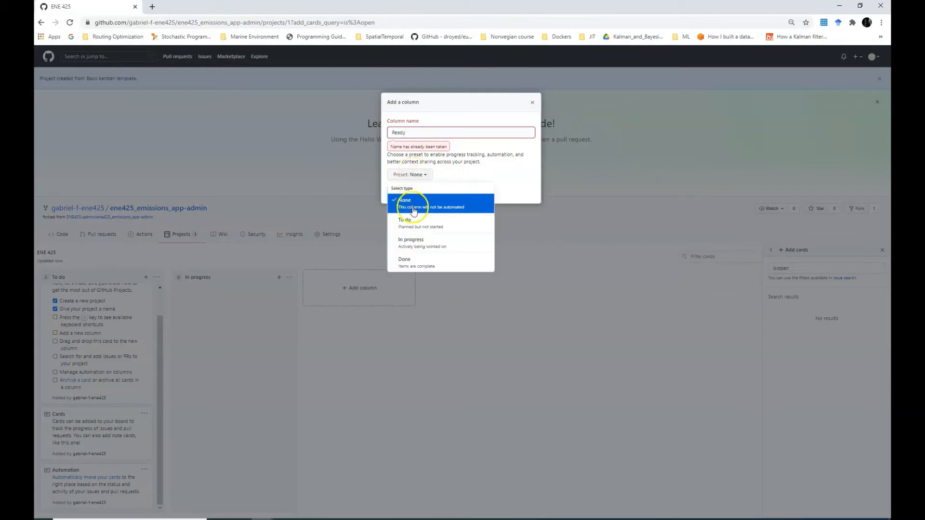
pyautogui.click(412, 262)
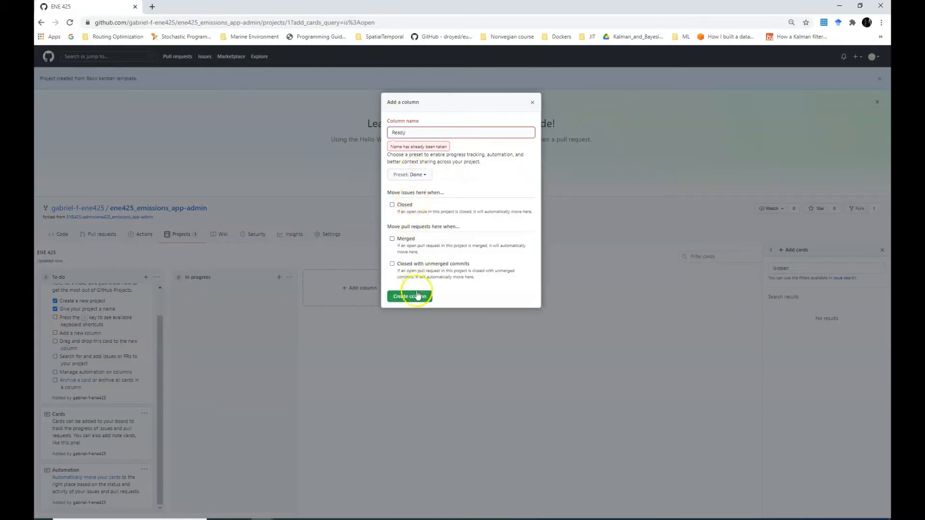
pyautogui.click(394, 216)
pyautogui.click(410, 296)
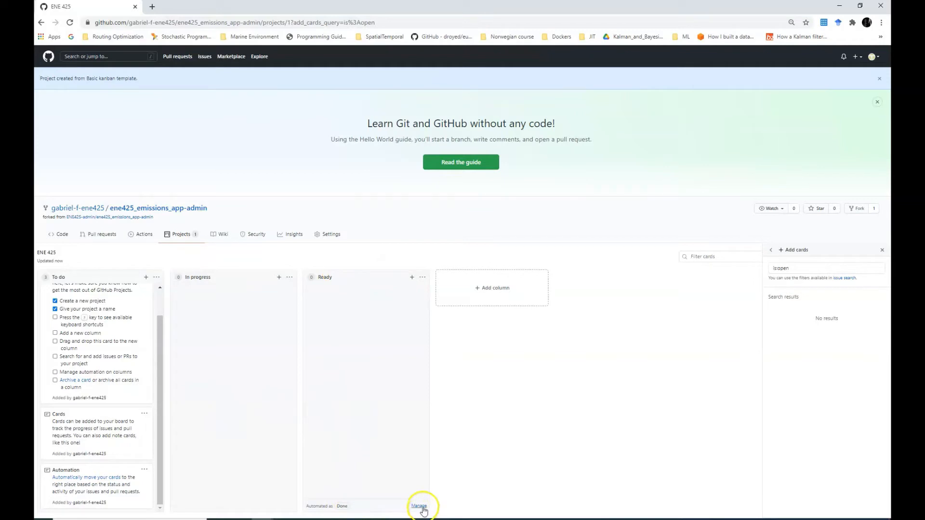
# Copy the checklist line from the welcome card's note without saving the note
pyautogui.scroll(1, 100, 309)
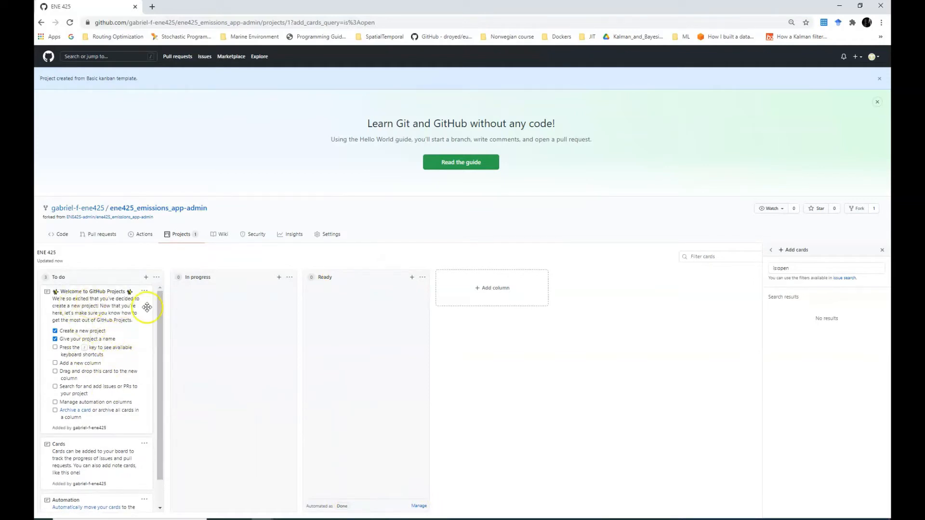
pyautogui.scroll(-1, 91, 376)
pyautogui.scroll(1, 93, 407)
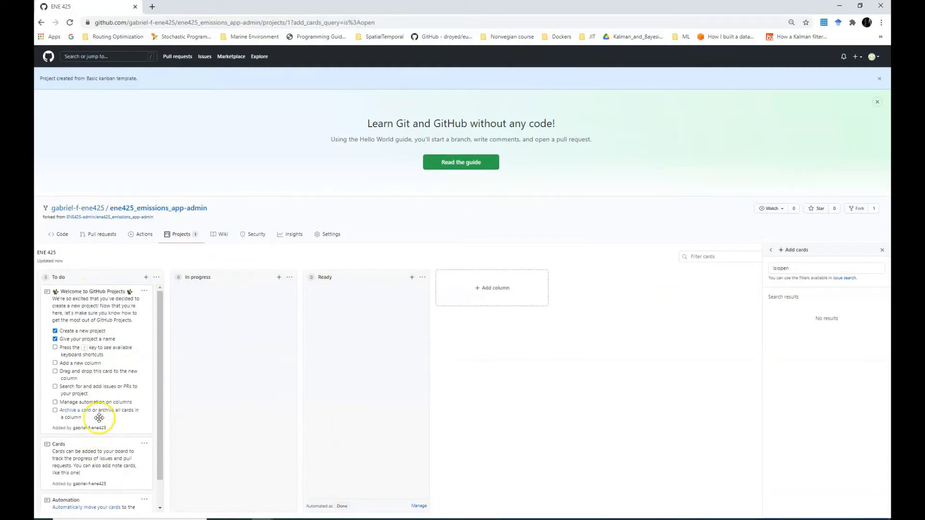
pyautogui.click(144, 292)
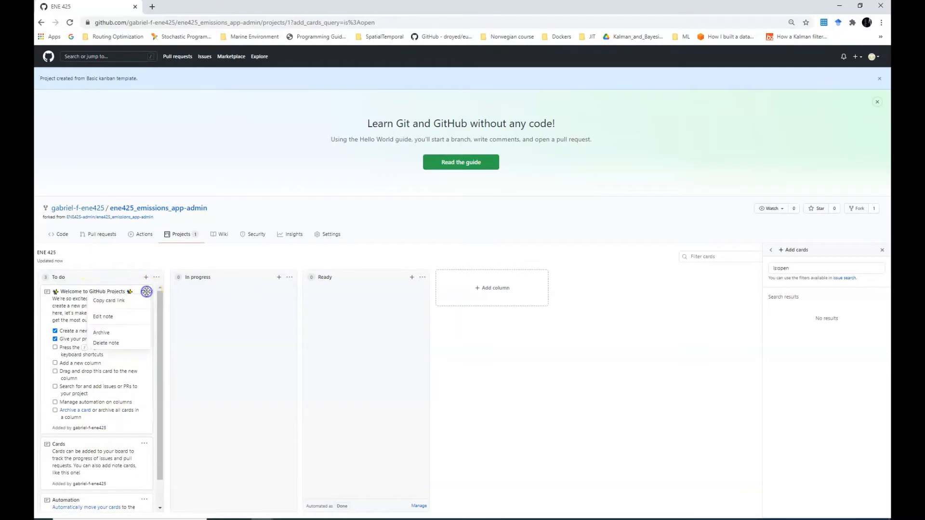
pyautogui.click(120, 324)
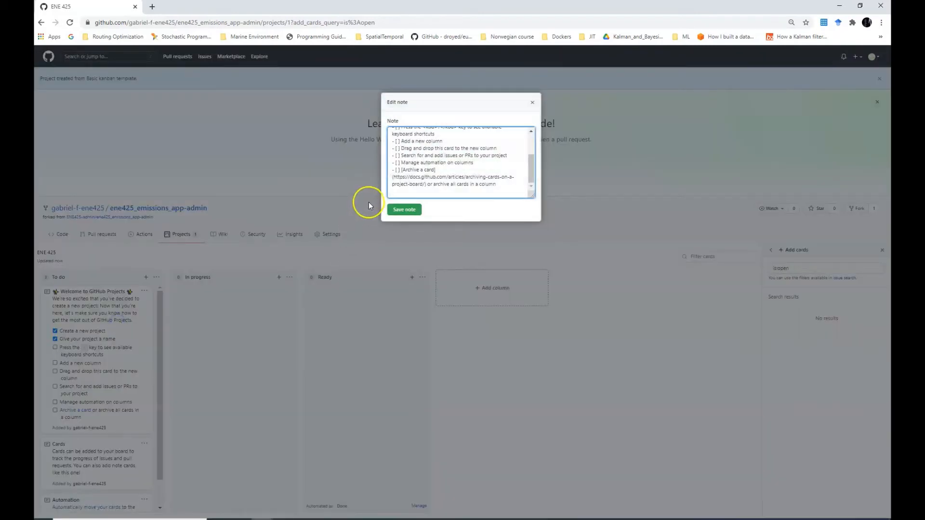
pyautogui.scroll(5, 409, 169)
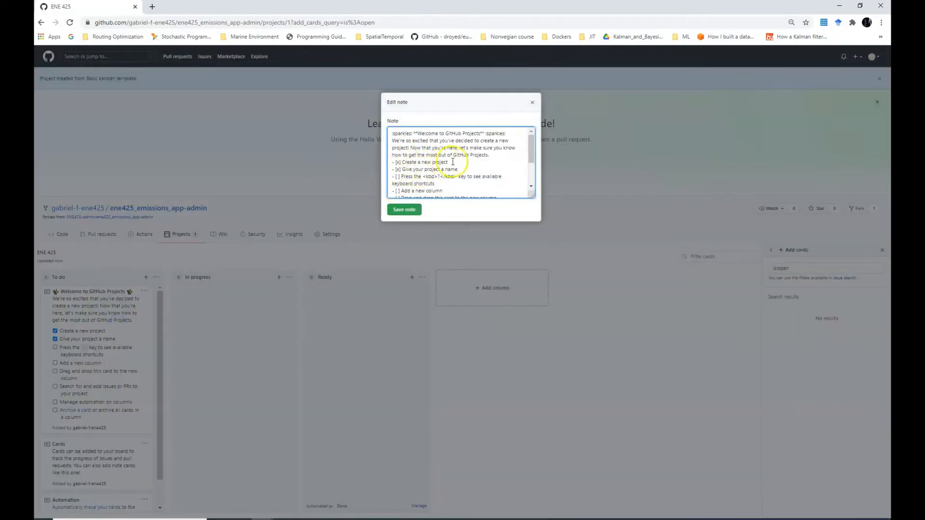
pyautogui.moveTo(452, 162); pyautogui.dragTo(383, 162)
pyautogui.hotkey('ctrl', 'c')
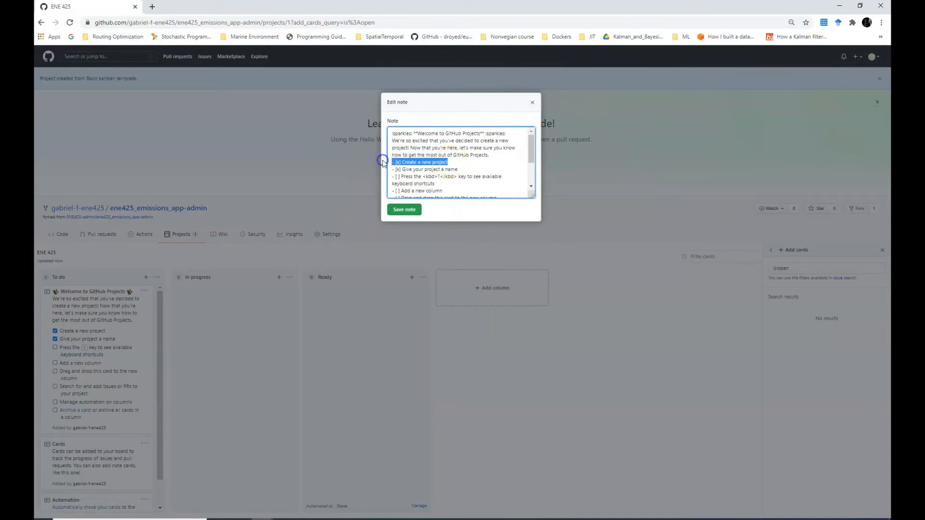
pyautogui.click(535, 102)
# Add a 'Create a GitHub Account' task card to To do and discard the empty note form
pyautogui.click(146, 277)
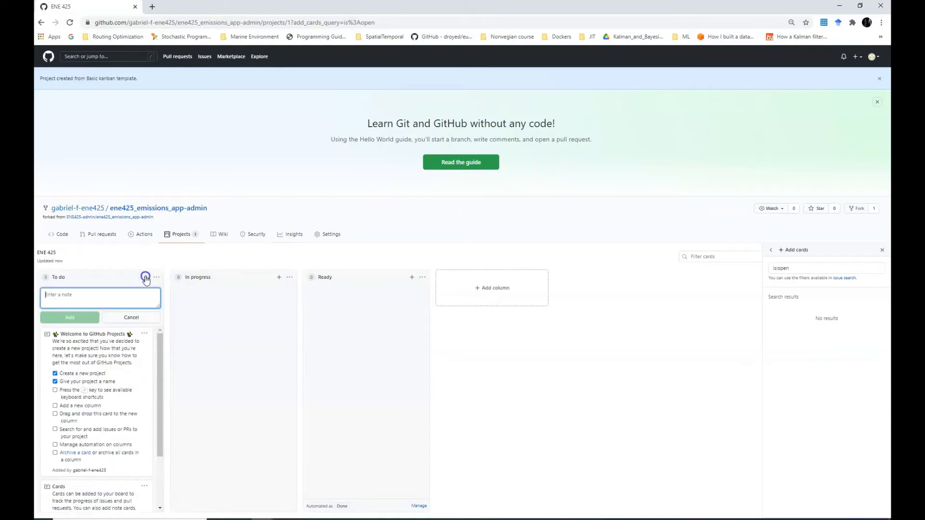
pyautogui.click(81, 298)
pyautogui.write('Create a GitHub Account')
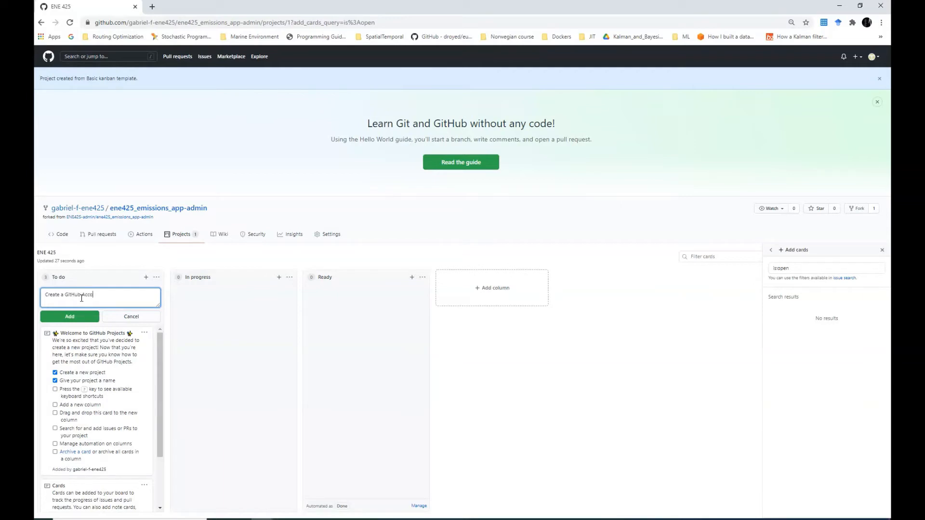
pyautogui.click(44, 294)
pyautogui.hotkey('ctrl', 'v')
pyautogui.moveTo(100, 294); pyautogui.dragTo(54, 295)
pyautogui.press('BackSpace')
pyautogui.click(62, 318)
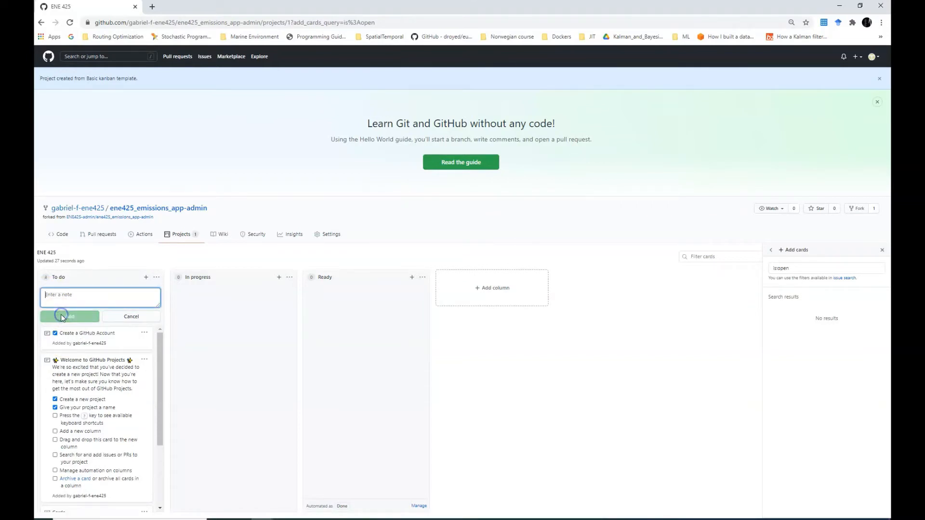
pyautogui.click(55, 333)
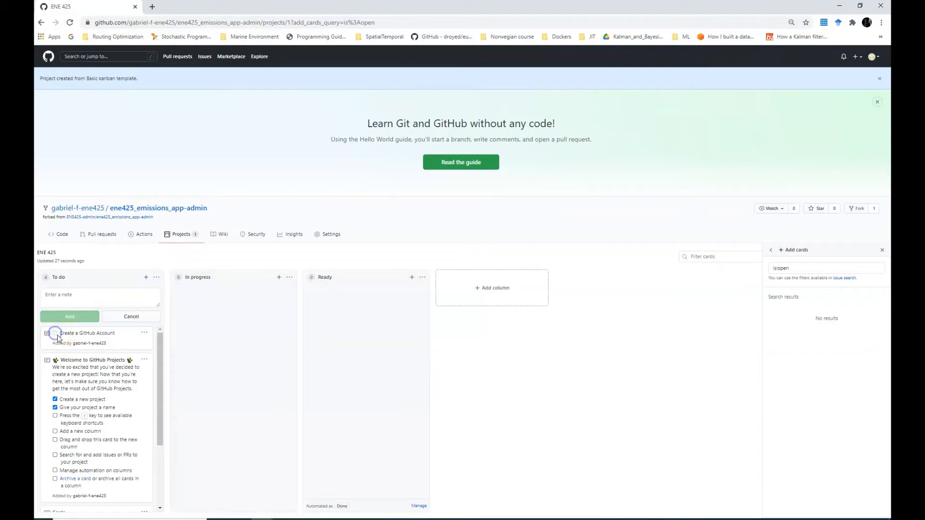
pyautogui.click(138, 317)
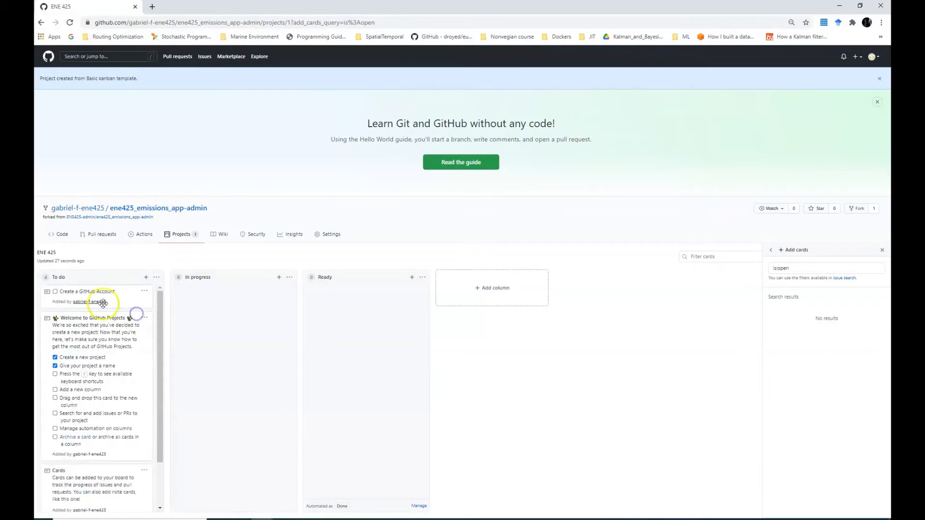
# Check the Create a GitHub Account card, move it through In progress to Ready, then return to the repo
pyautogui.click(55, 291)
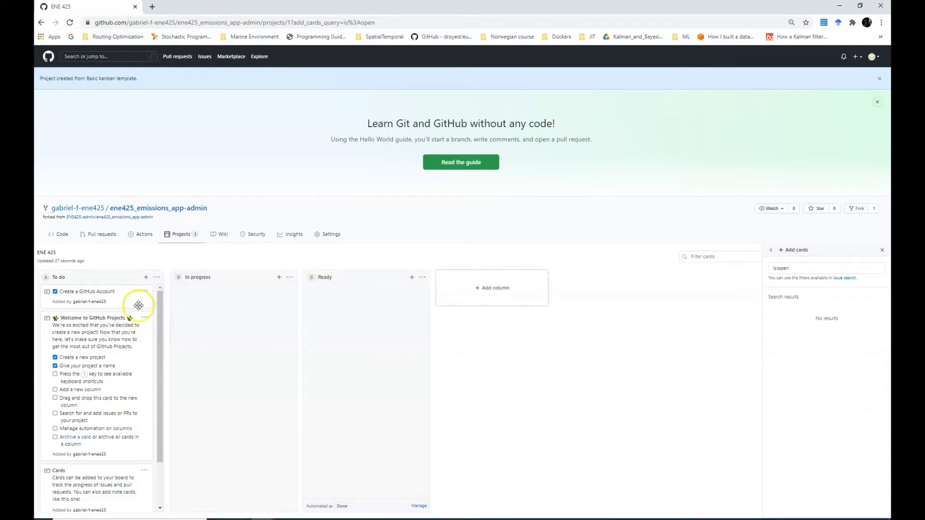
pyautogui.click(93, 297)
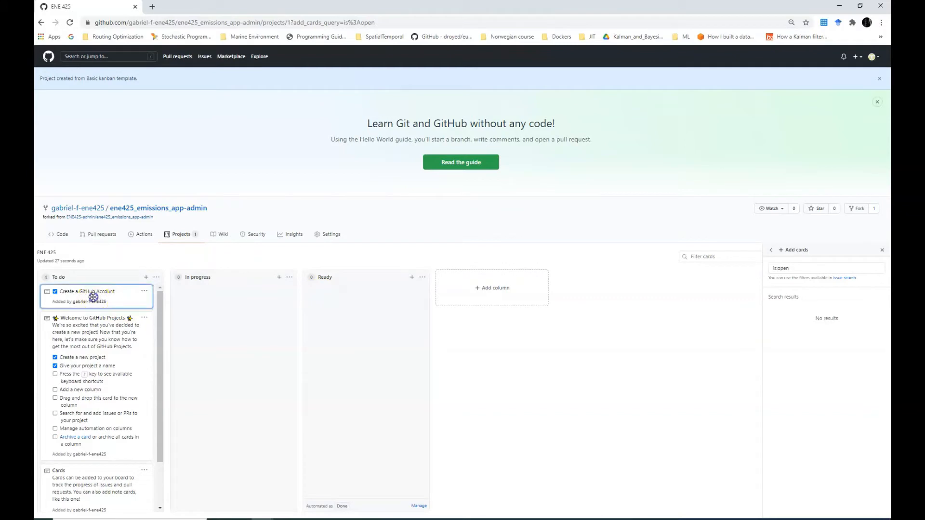
pyautogui.moveTo(93, 297); pyautogui.dragTo(116, 298)
pyautogui.moveTo(235, 297); pyautogui.dragTo(229, 296)
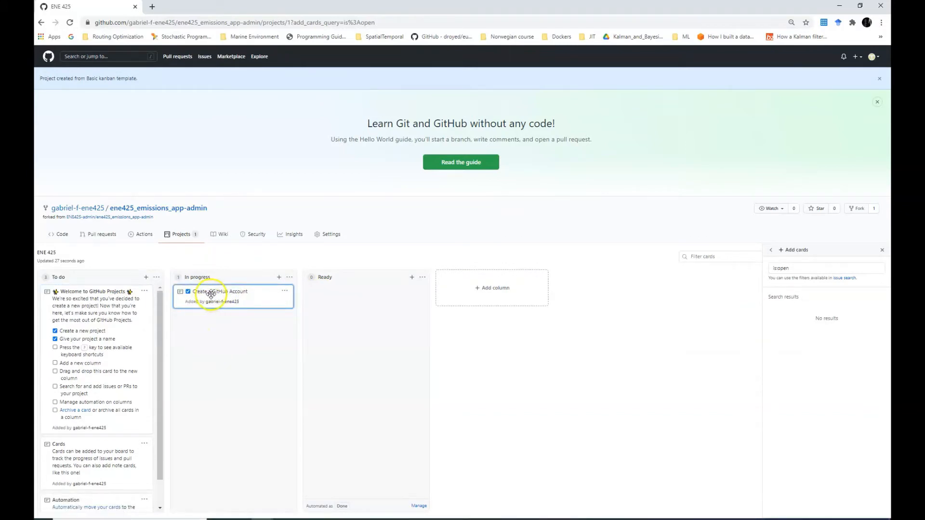
pyautogui.moveTo(212, 297); pyautogui.dragTo(339, 297)
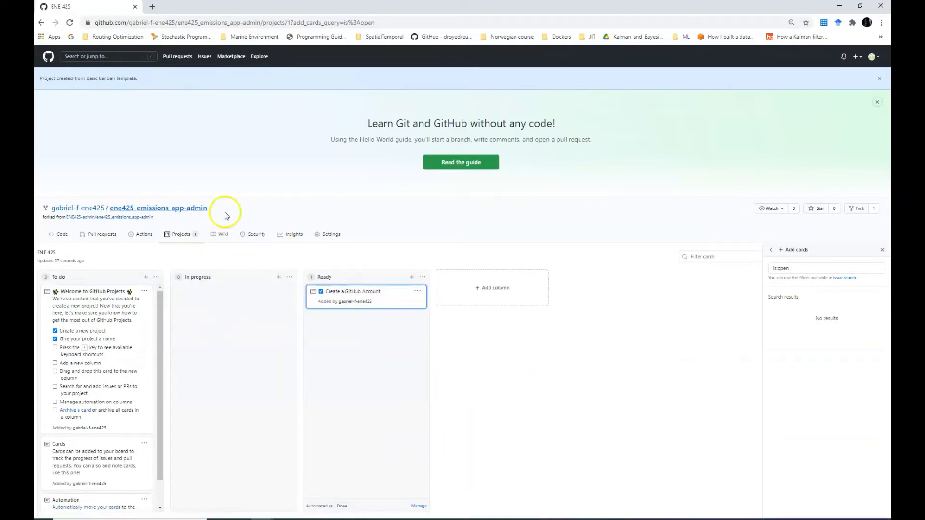
pyautogui.click(141, 209)
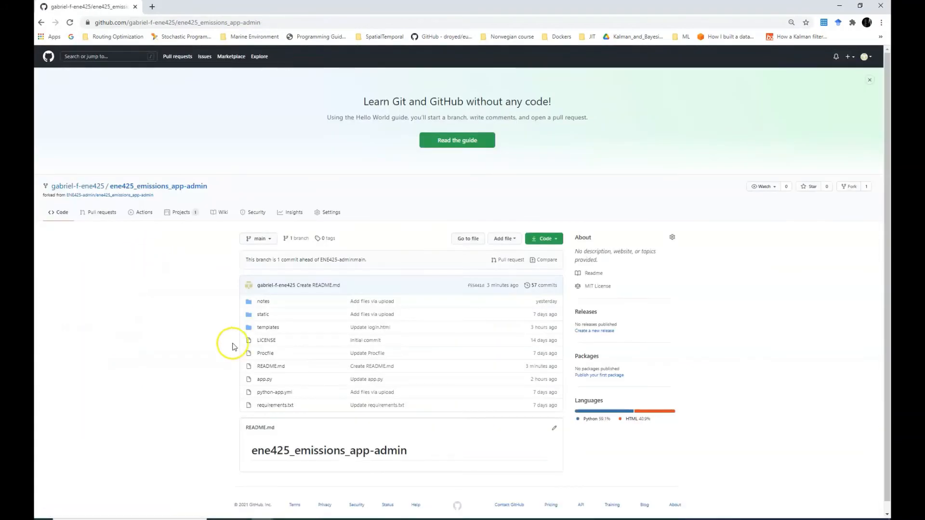
# Open README.md in the editor with the caret below the ene425_emissions_app-admin heading
pyautogui.scroll(-1, 282, 337)
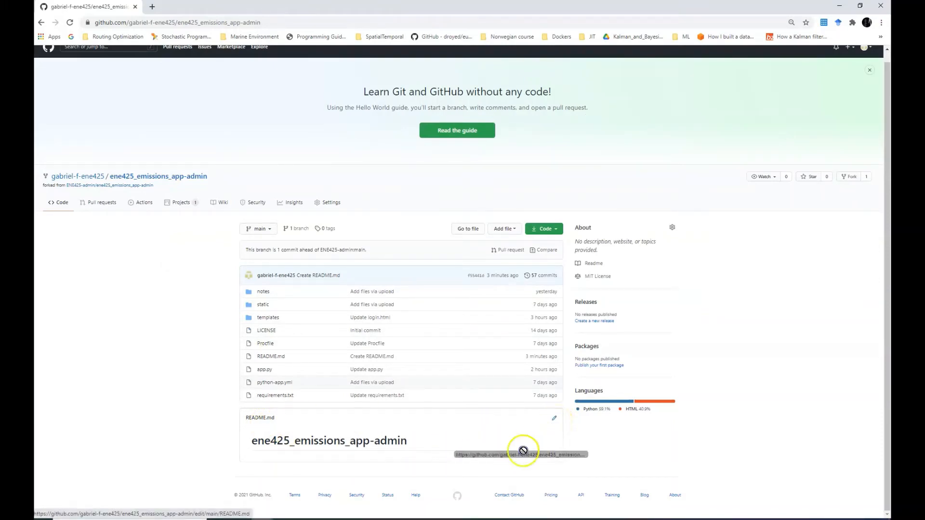
pyautogui.click(553, 422)
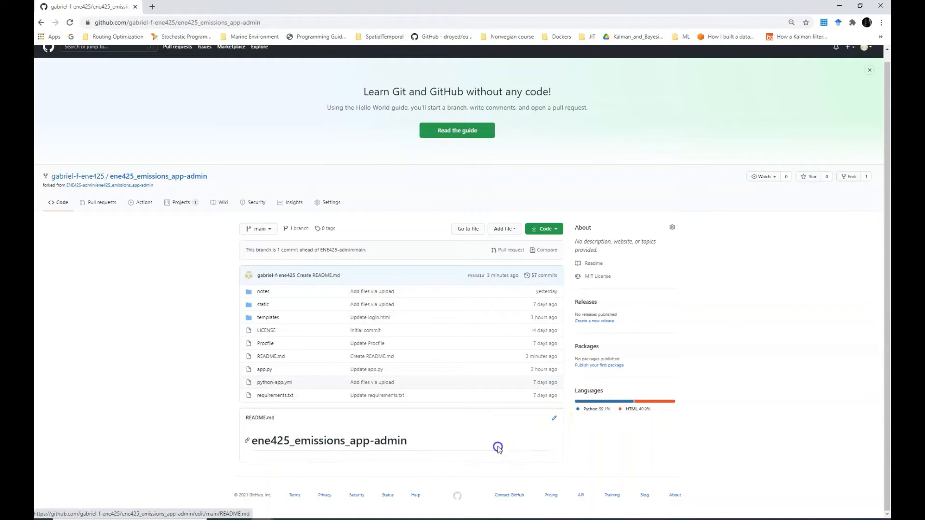
pyautogui.click(553, 422)
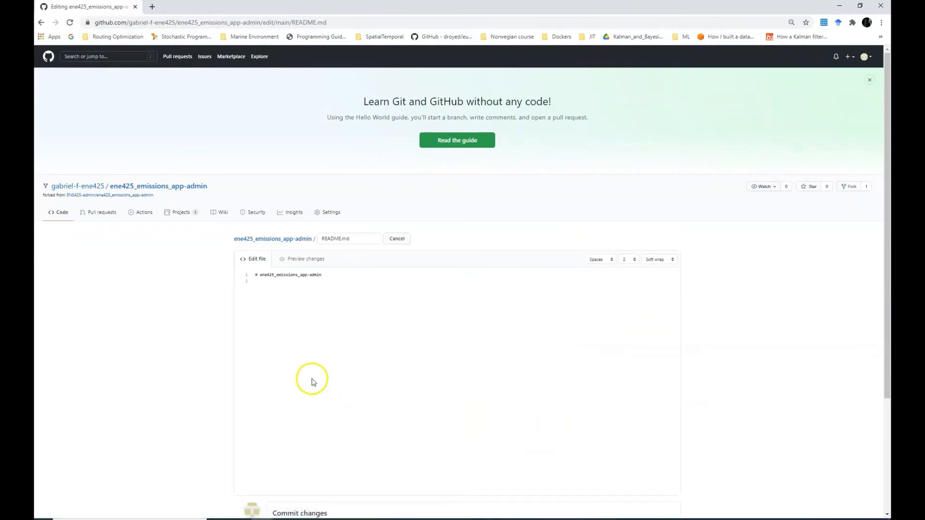
pyautogui.scroll(-3, 312, 380)
pyautogui.scroll(1, 312, 380)
pyautogui.scroll(1, 312, 379)
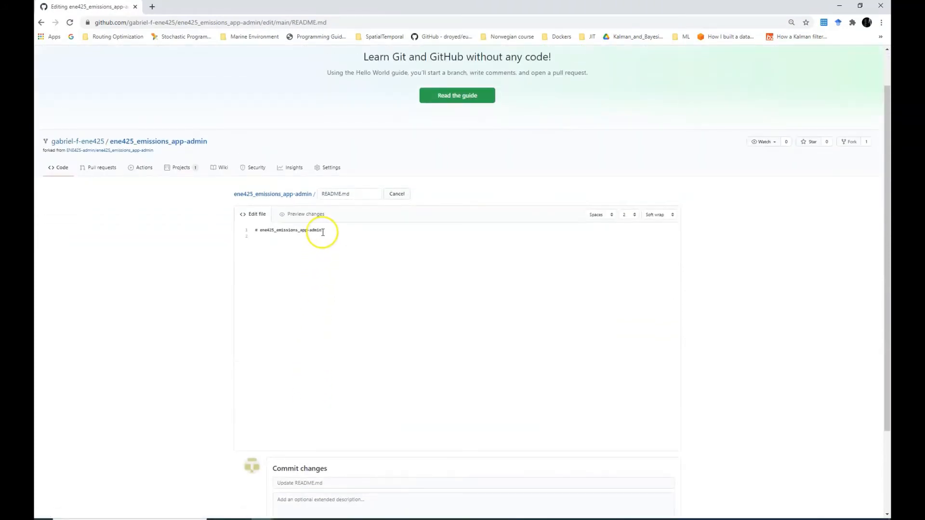
pyautogui.moveTo(323, 231); pyautogui.dragTo(260, 230)
pyautogui.click(337, 234)
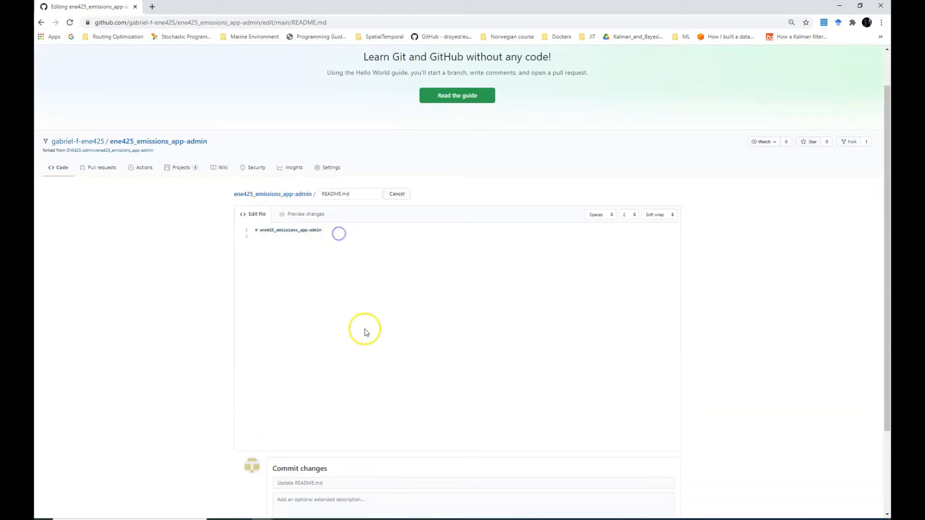
pyautogui.moveTo(371, 518)
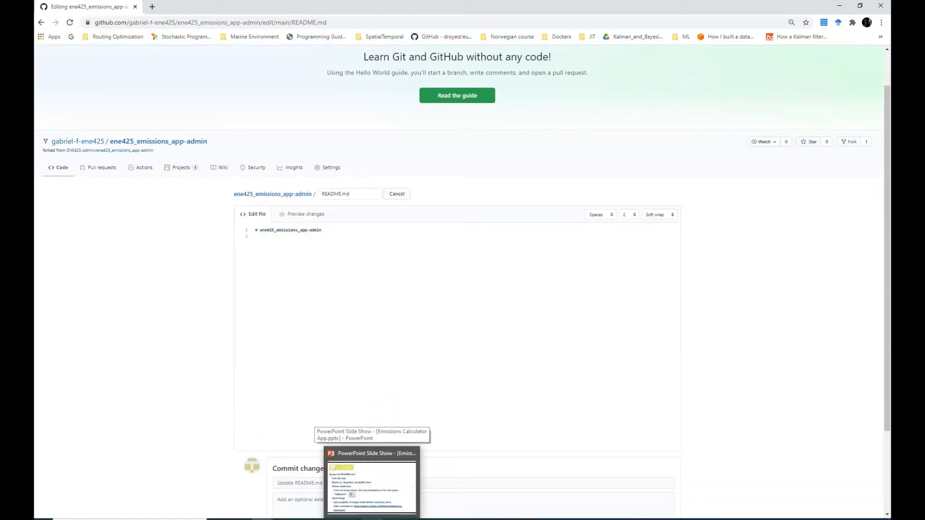
pyautogui.click(376, 500)
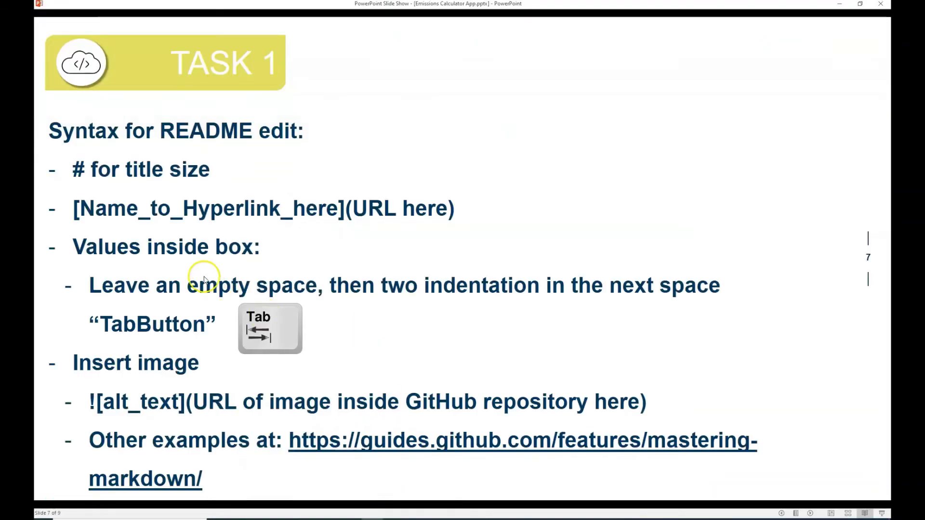
pyautogui.click(91, 173)
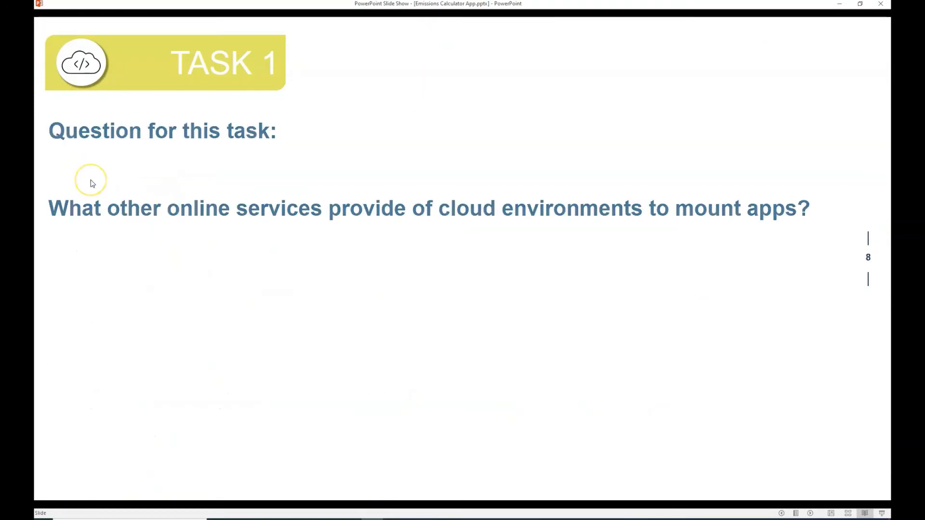
pyautogui.press('Left')
pyautogui.click(81, 171)
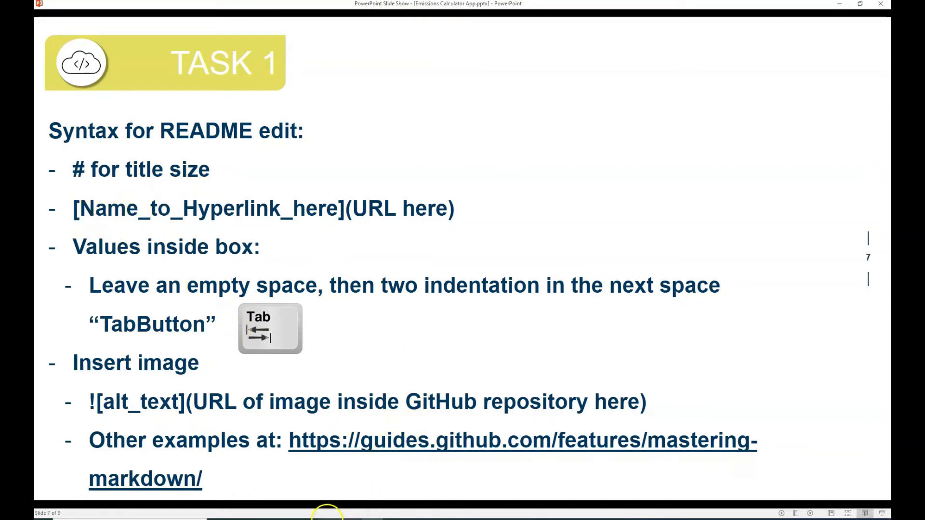
pyautogui.moveTo(274, 519)
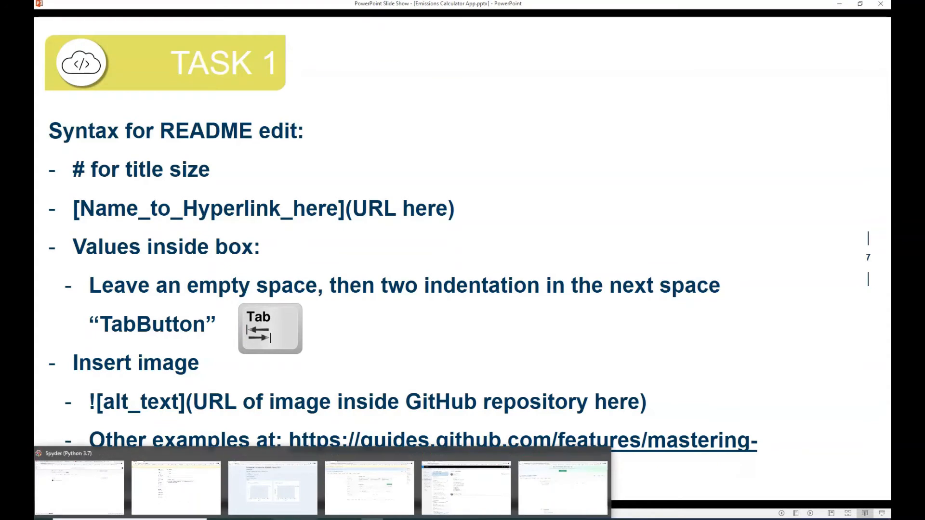
pyautogui.moveTo(325, 519)
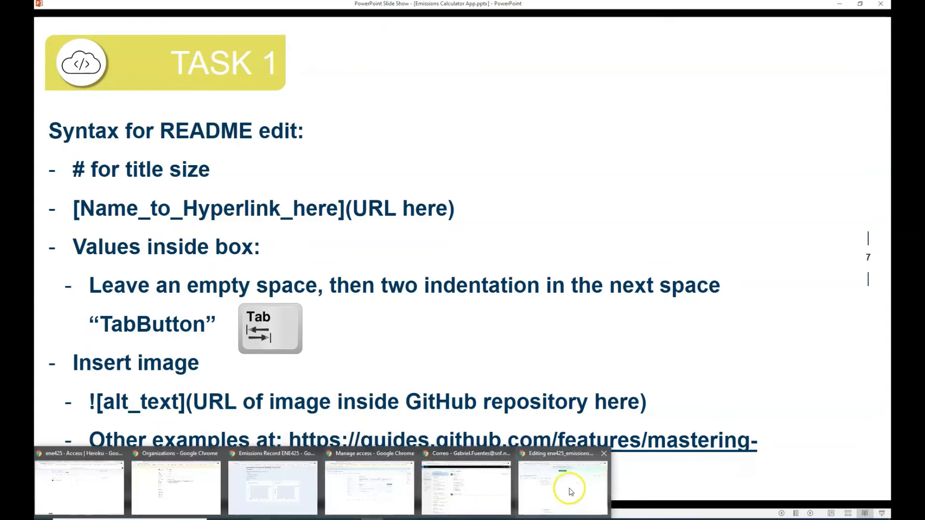
pyautogui.click(573, 489)
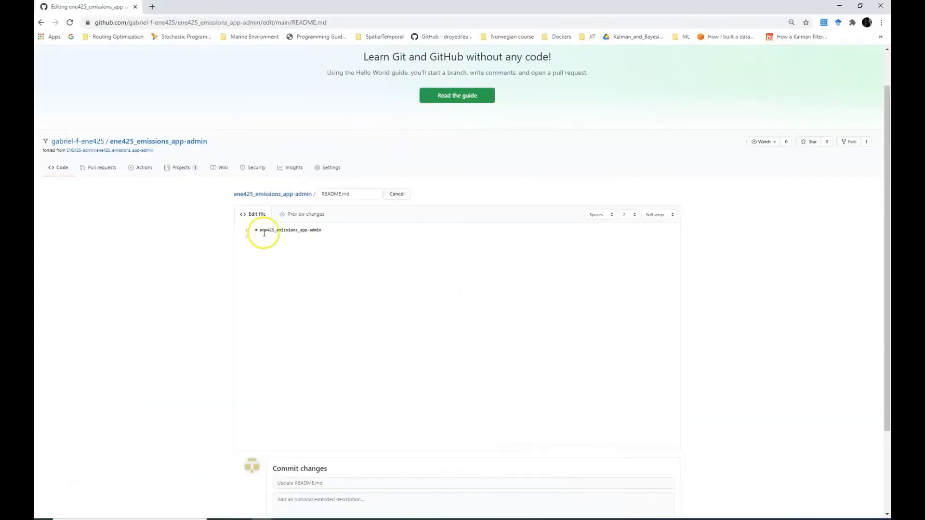
# Add a [Link Here] hyperlink to the user's profile URL in the README
pyautogui.write('[Link Here')
pyautogui.press('Return')
pyautogui.press('Return')
pyautogui.click(273, 246)
pyautogui.click(372, 519)
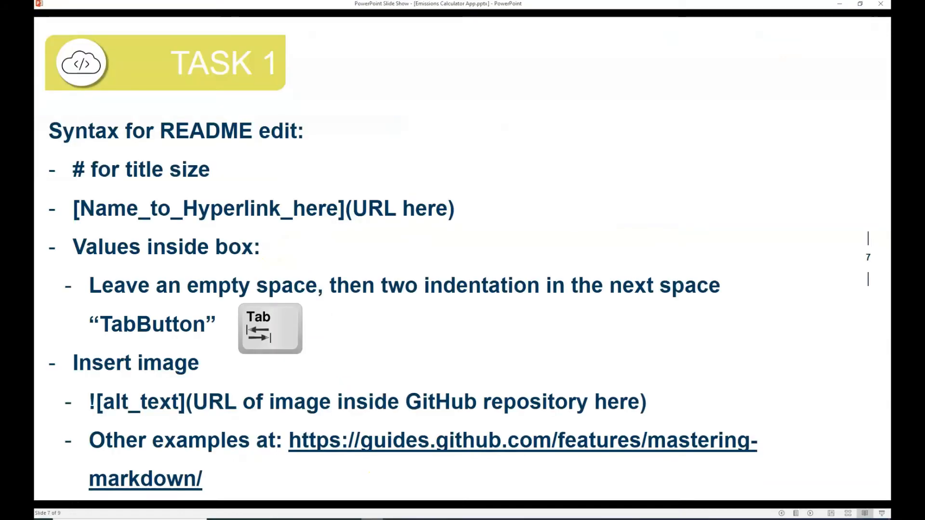
pyautogui.click(261, 519)
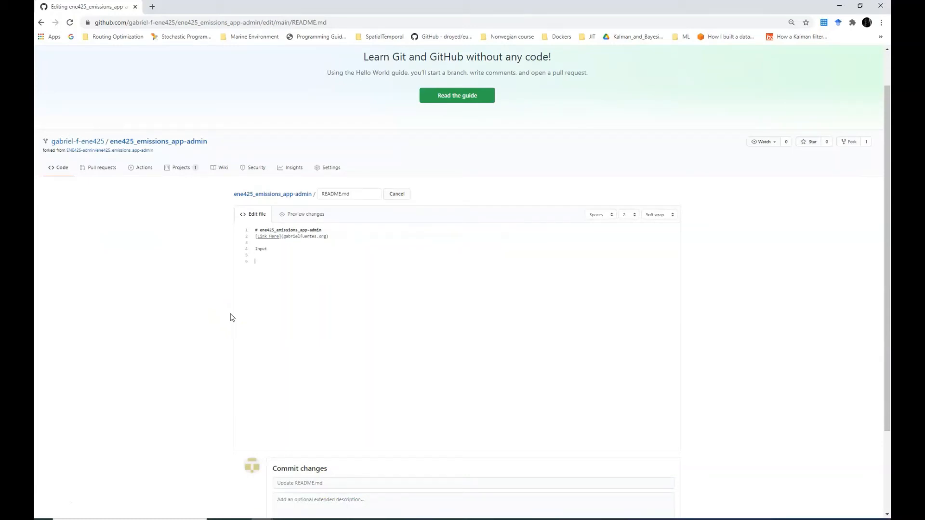
pyautogui.click(372, 519)
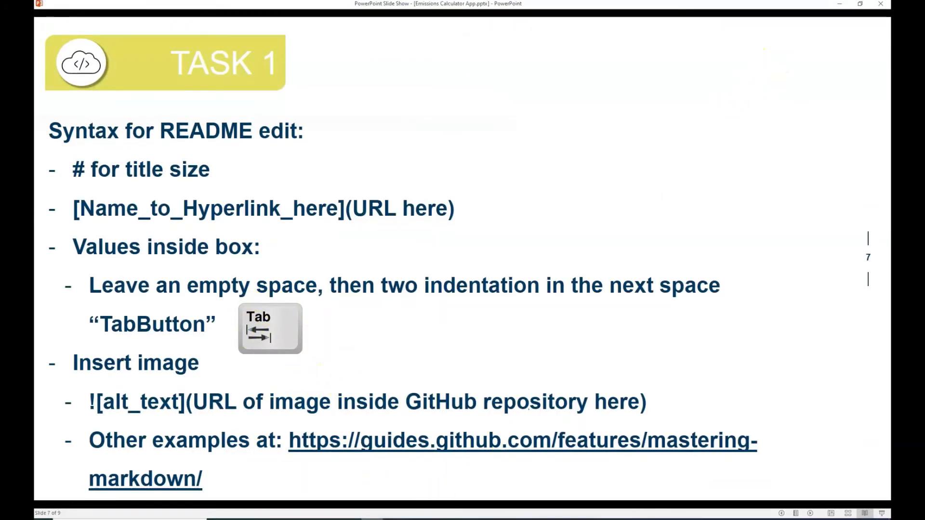
pyautogui.click(373, 519)
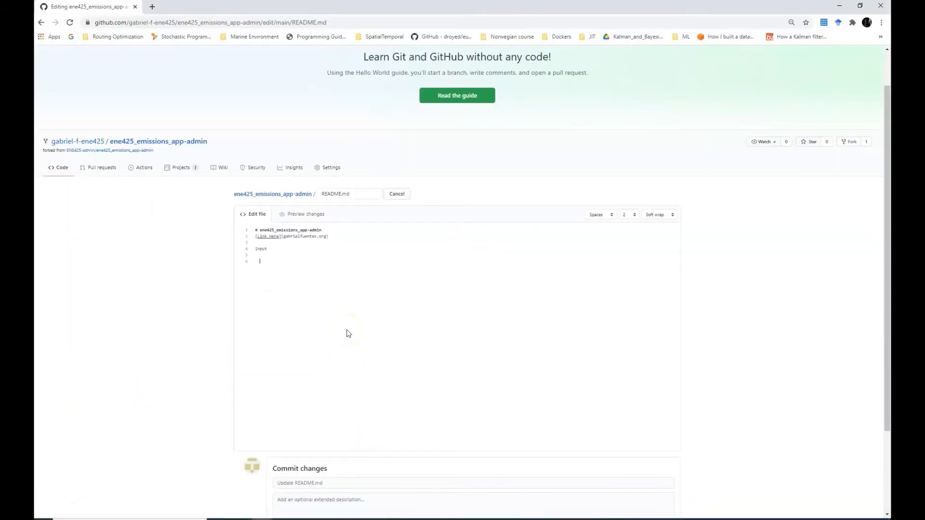
# Add an indented 'This is the input' line and an empty ![alt_text]() image placeholder
pyautogui.press('Tab')
pyautogui.press('BackSpace')
pyautogui.press('BackSpace')
pyautogui.press('BackSpace')
pyautogui.write('This')
pyautogui.write('[alt')
pyautogui.write('_text](')
pyautogui.click(285, 275)
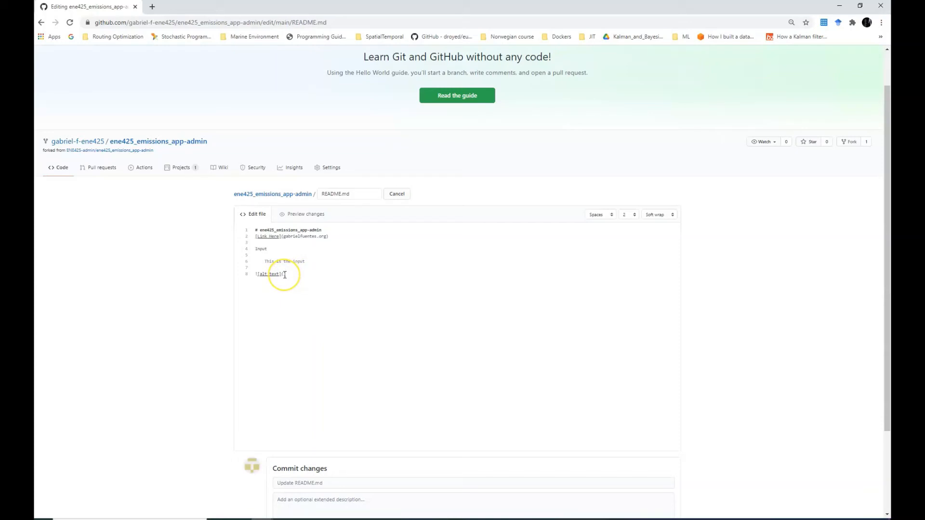
pyautogui.click(285, 275)
# In a new tab, open notes/module_design_v2.png in the forked ene425_emissions_app-admin repository
pyautogui.click(152, 7)
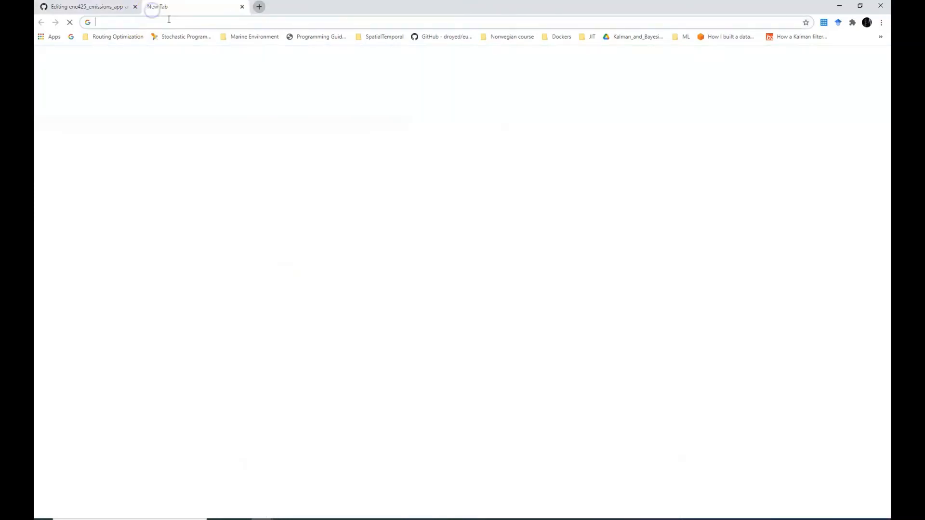
pyautogui.write('github.')
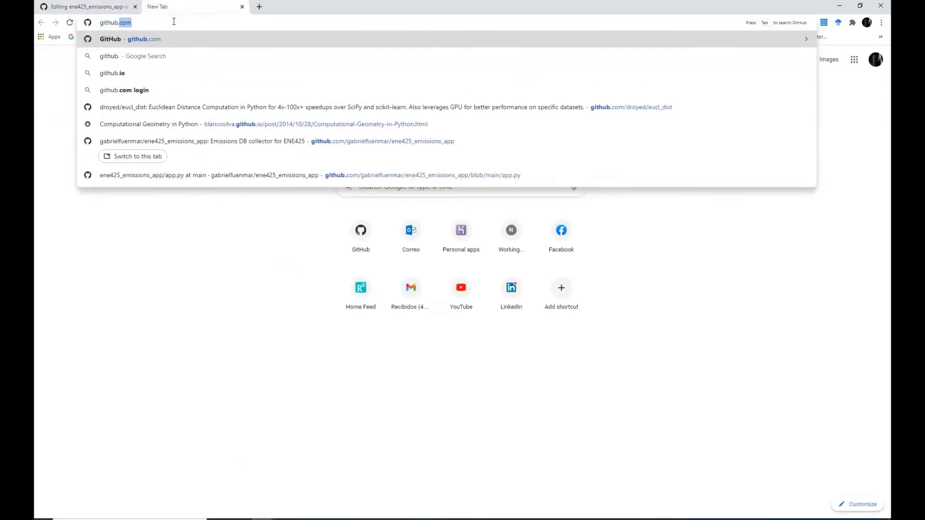
pyautogui.write('com')
pyautogui.press('Return')
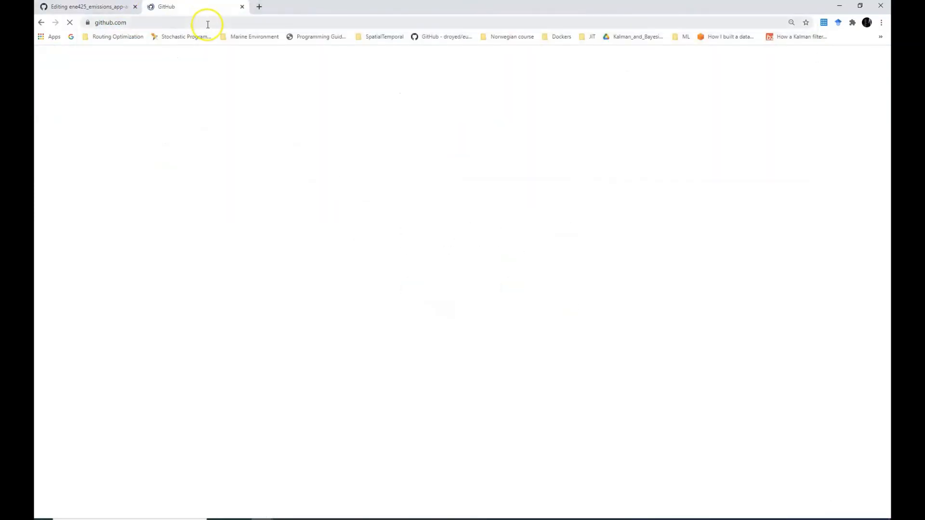
pyautogui.moveTo(83, 139)
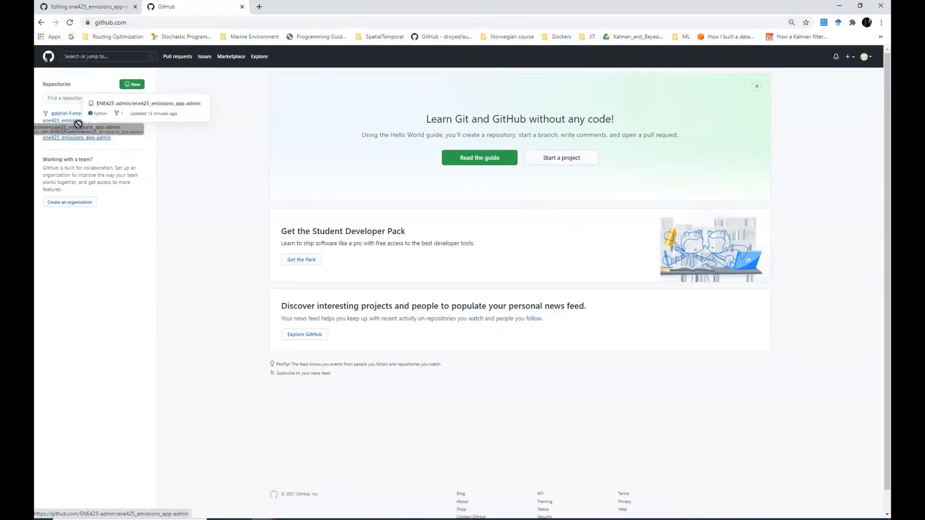
pyautogui.click(69, 118)
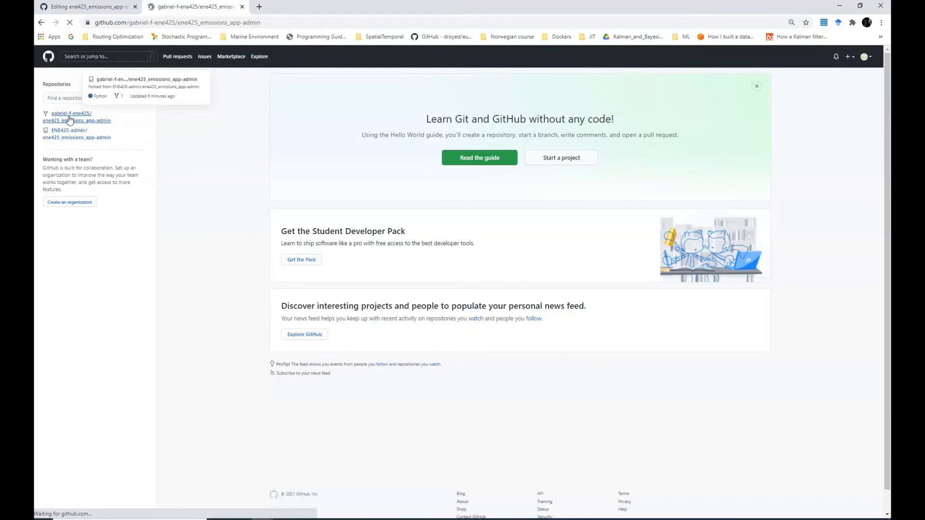
pyautogui.scroll(-1, 265, 304)
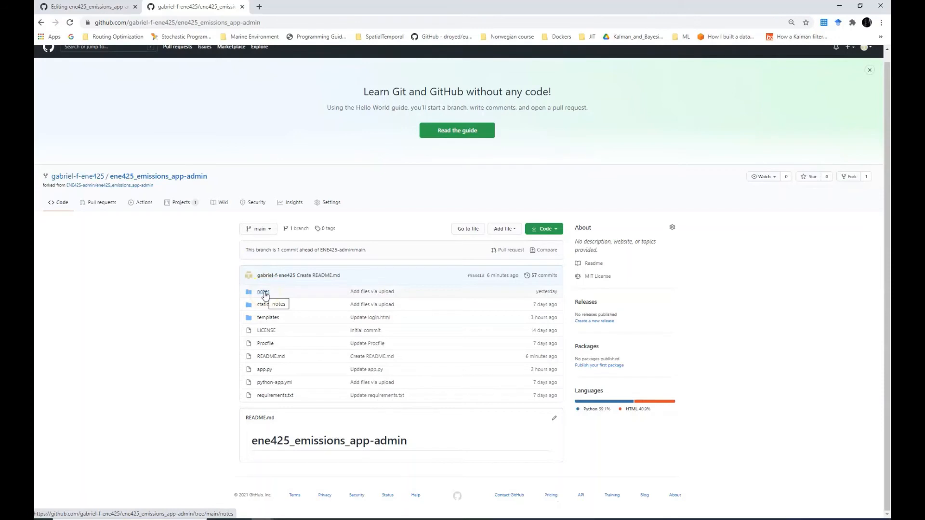
pyautogui.click(265, 292)
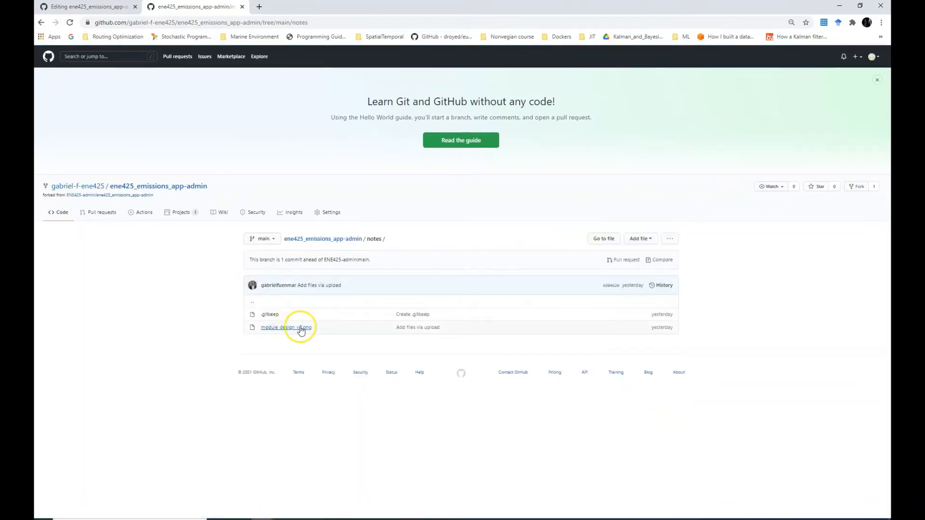
pyautogui.click(289, 329)
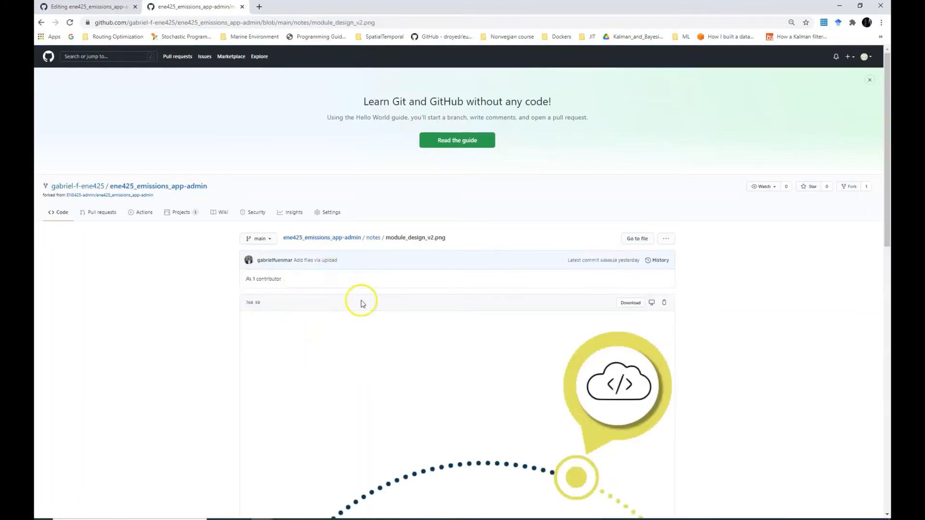
# Select and copy the notes/module_design_v2.png path, then go back to the README tab
pyautogui.scroll(-10, 450, 415)
pyautogui.scroll(6, 451, 415)
pyautogui.scroll(5, 450, 415)
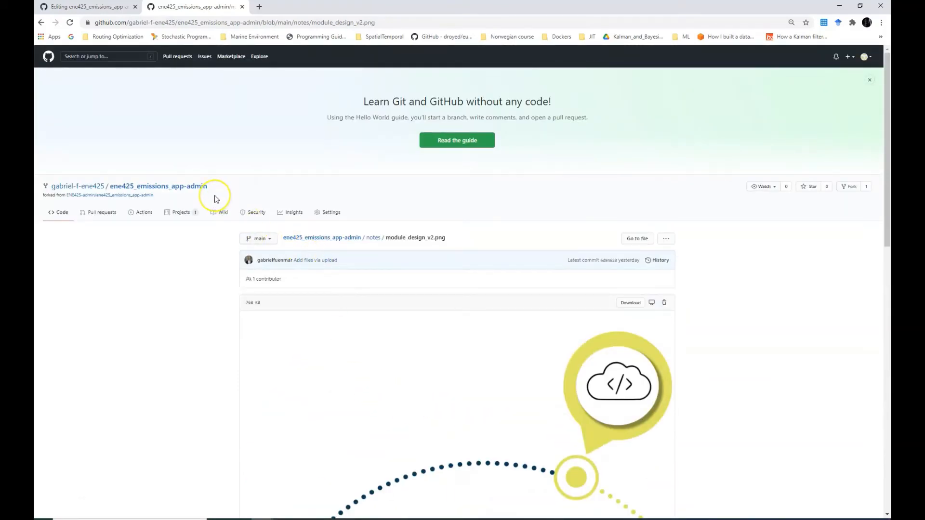
pyautogui.click(370, 244)
pyautogui.moveTo(370, 245); pyautogui.dragTo(368, 239)
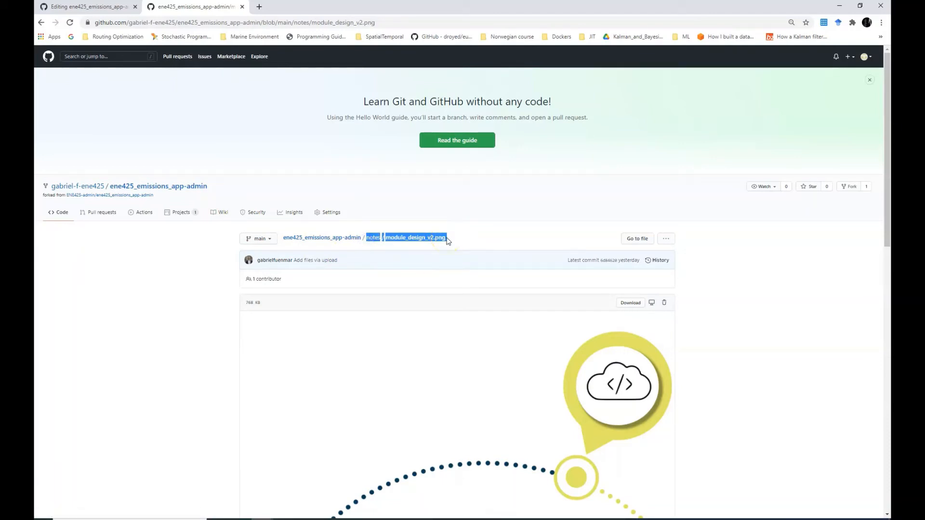
pyautogui.moveTo(445, 238); pyautogui.dragTo(367, 241)
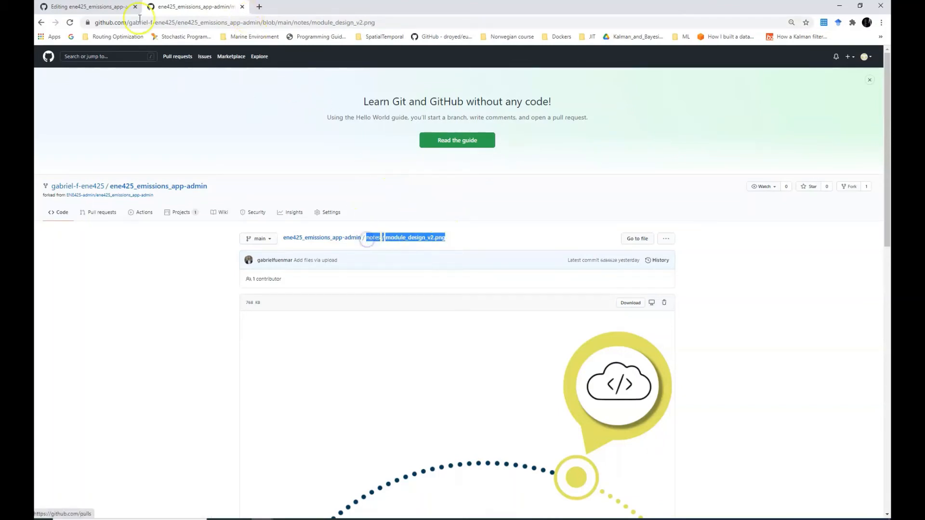
pyautogui.click(103, 7)
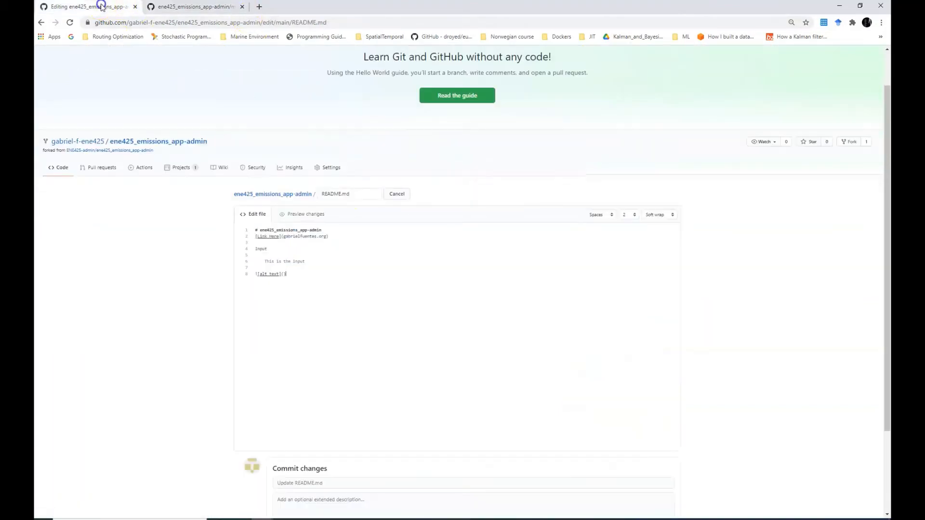
# Paste the notes/module_design_v2.png path into the README's image link
pyautogui.click(283, 274)
pyautogui.write('notes/module_design_v2.png')
pyautogui.scroll(-2, 373, 345)
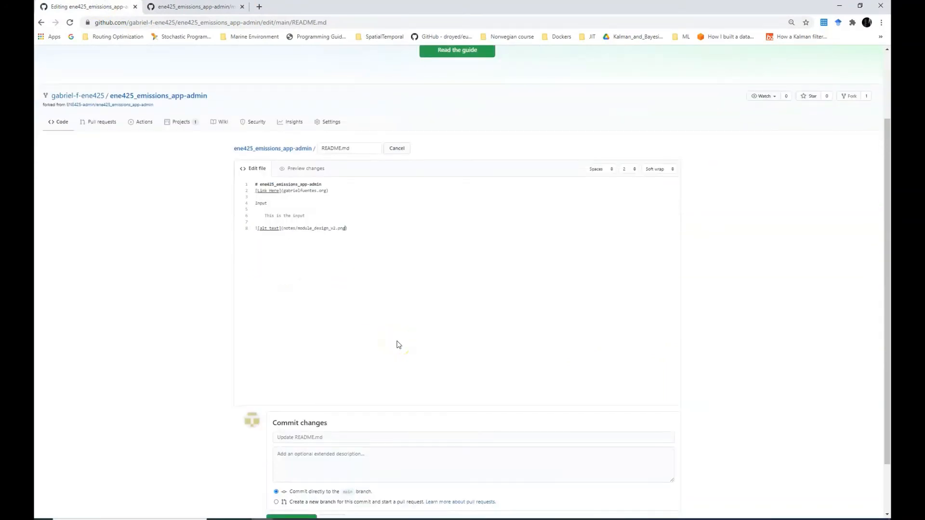
pyautogui.scroll(1, 306, 356)
pyautogui.scroll(-1, 306, 356)
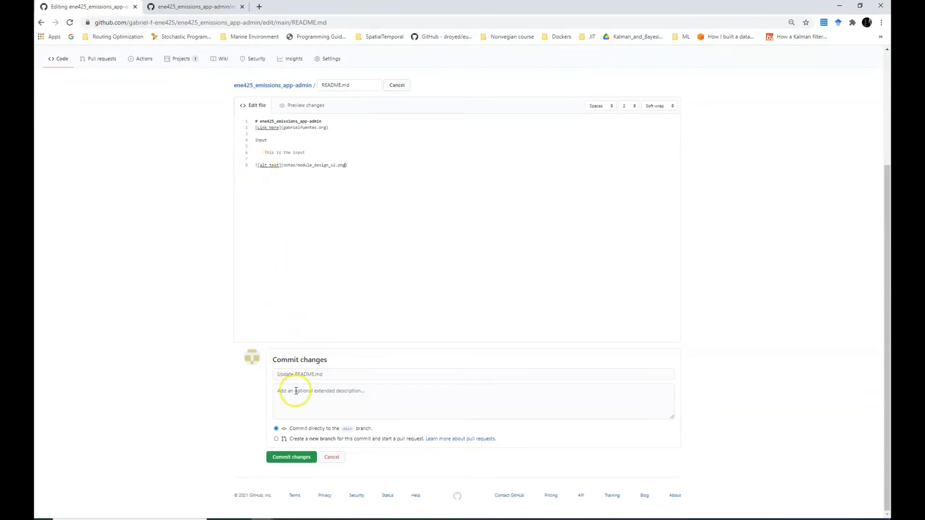
# Commit the README with an extended description summarizing the title, input box and hyperlink
pyautogui.click(295, 398)
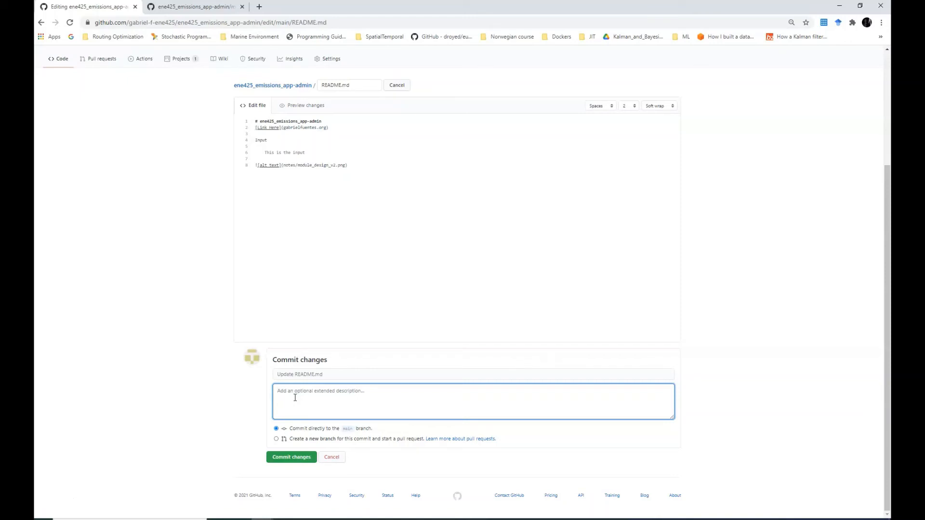
pyautogui.write('We sta')
pyautogui.write('rted a READM')
pyautogui.write('E, THE')
pyautogui.write('e includ')
pyautogui.write('e')
pyautogui.write('d a tit')
pyautogui.write('le')
pyautogui.write('. A box')
pyautogui.write(' with input values')
pyautogui.write(' a hype')
pyautogui.write('rlink and a ')
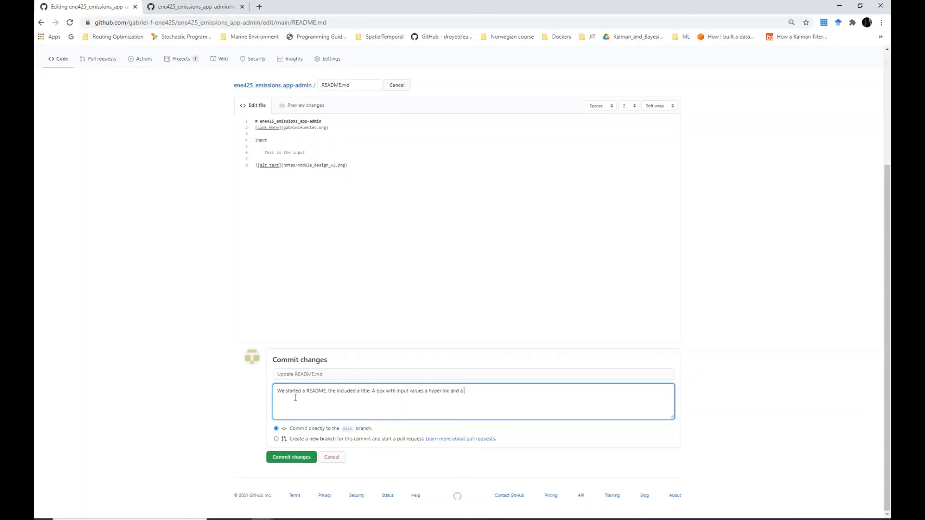
pyautogui.write('picture')
pyautogui.click(303, 460)
pyautogui.click(303, 460)
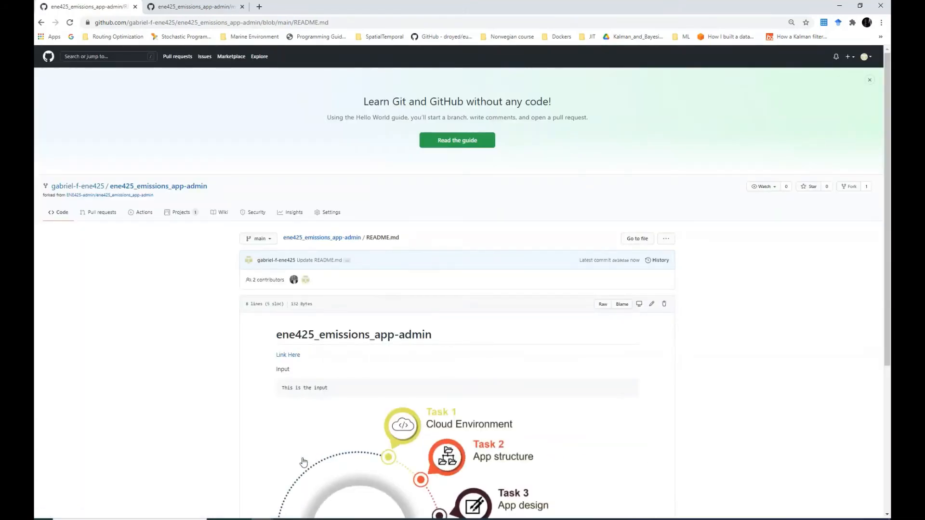
pyautogui.scroll(-1, 289, 381)
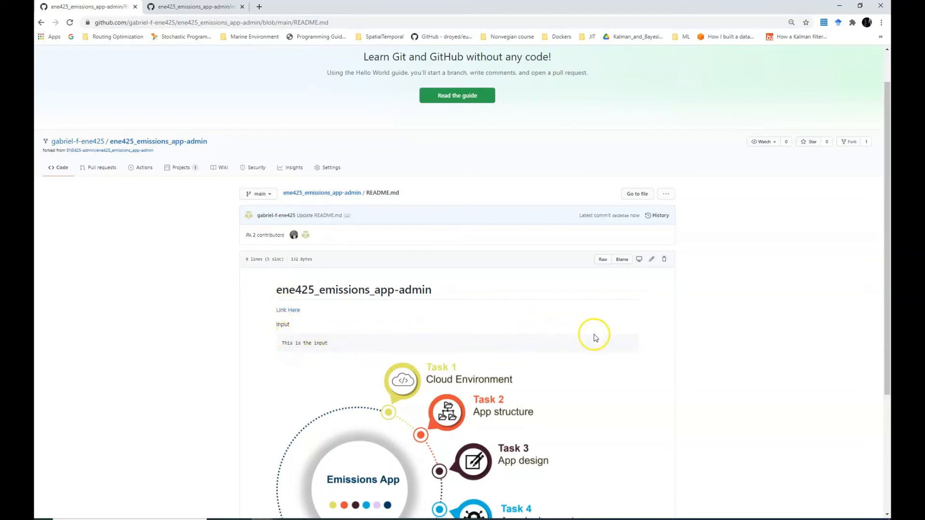
pyautogui.scroll(-3, 399, 378)
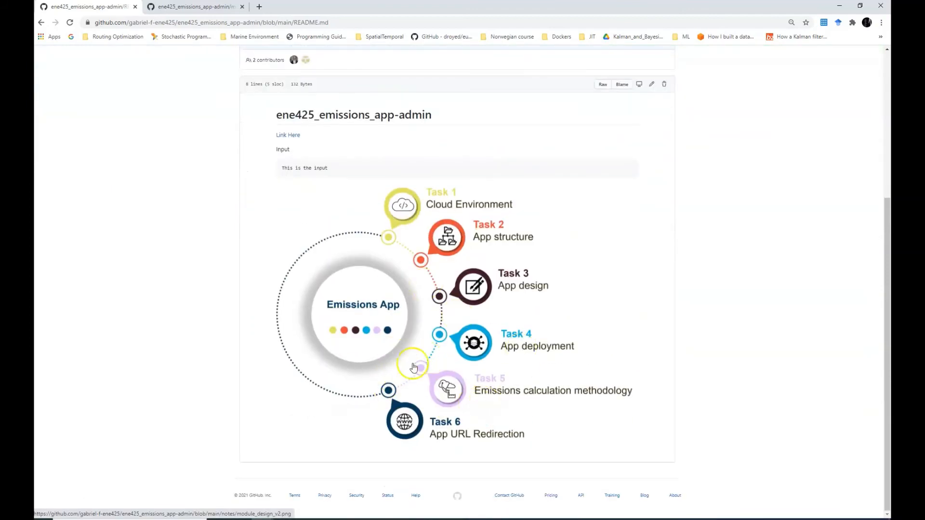
pyautogui.scroll(3, 361, 373)
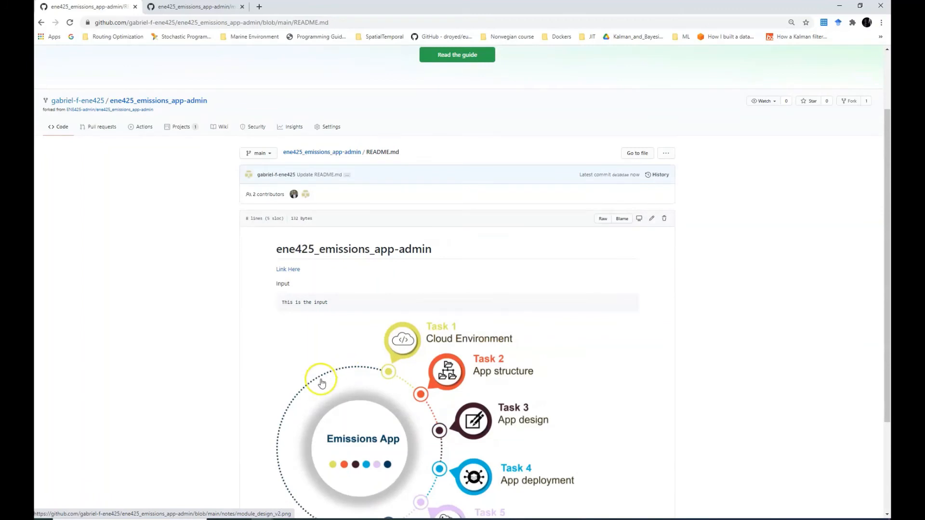
pyautogui.click(349, 514)
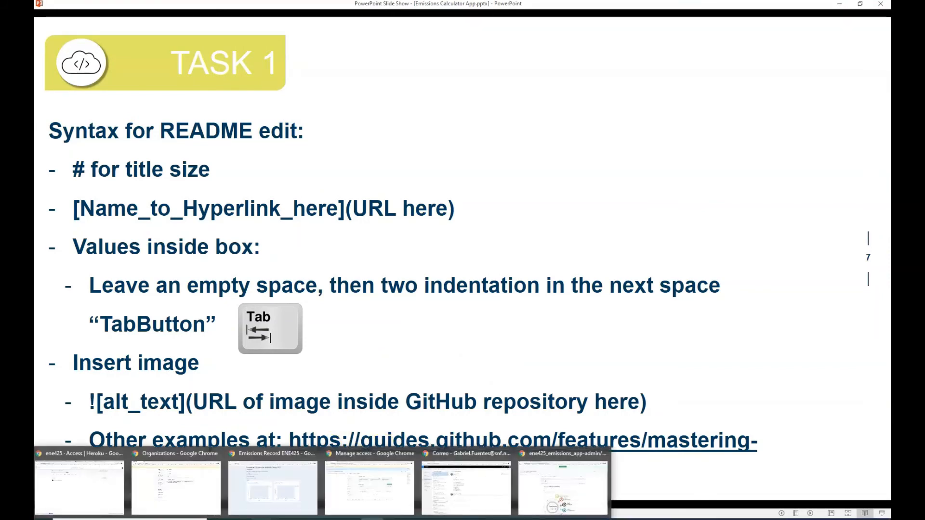
pyautogui.moveTo(321, 519)
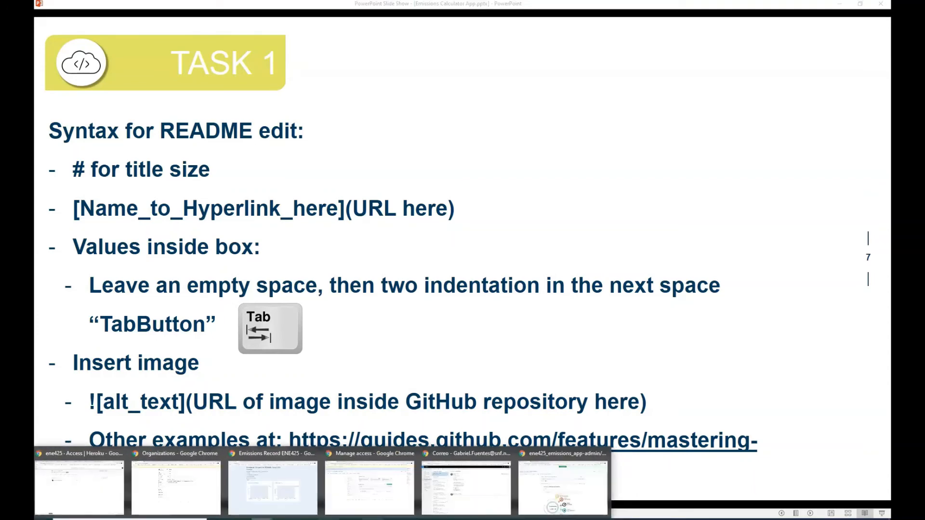
pyautogui.click(526, 498)
pyautogui.scroll(-1, 274, 423)
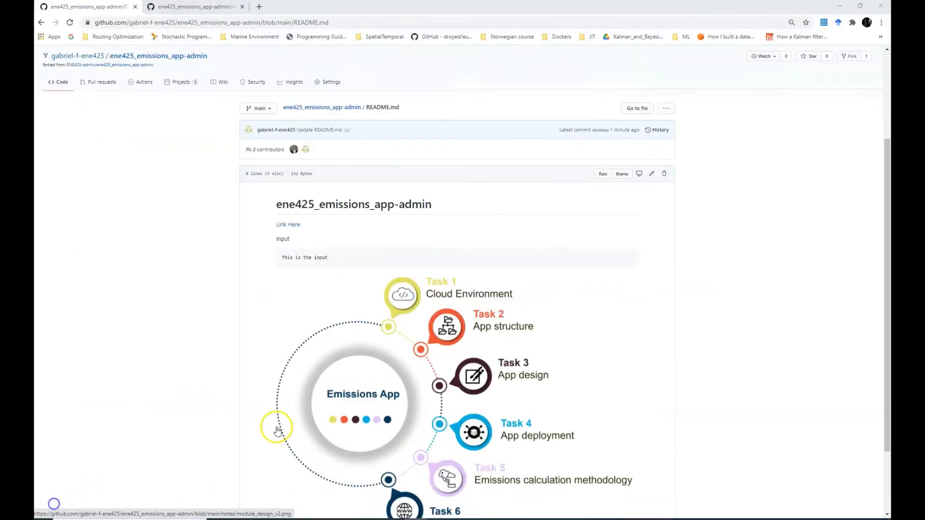
pyautogui.scroll(1, 275, 424)
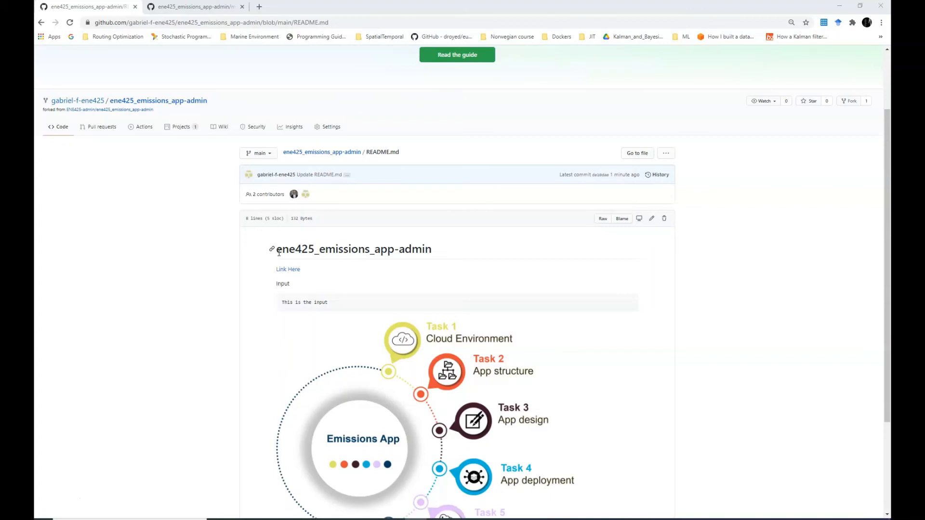
pyautogui.scroll(-3, 289, 270)
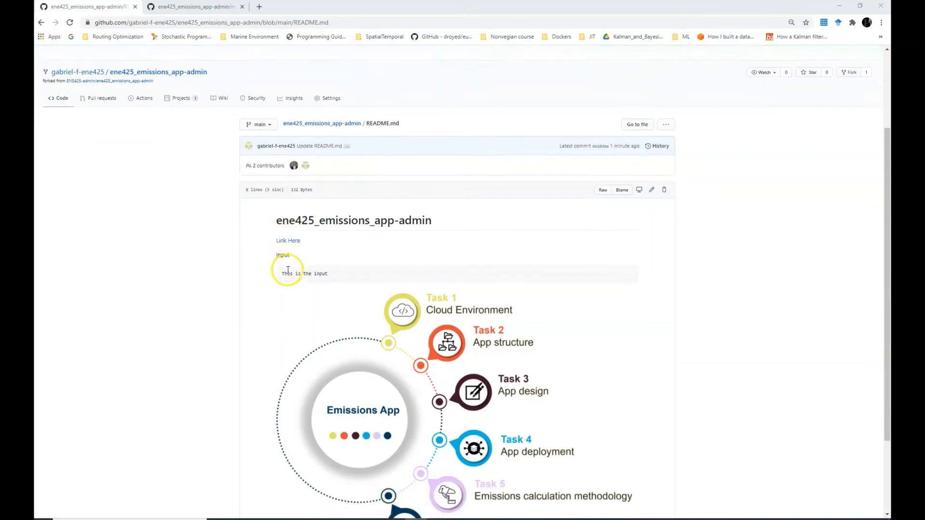
pyautogui.scroll(4, 339, 347)
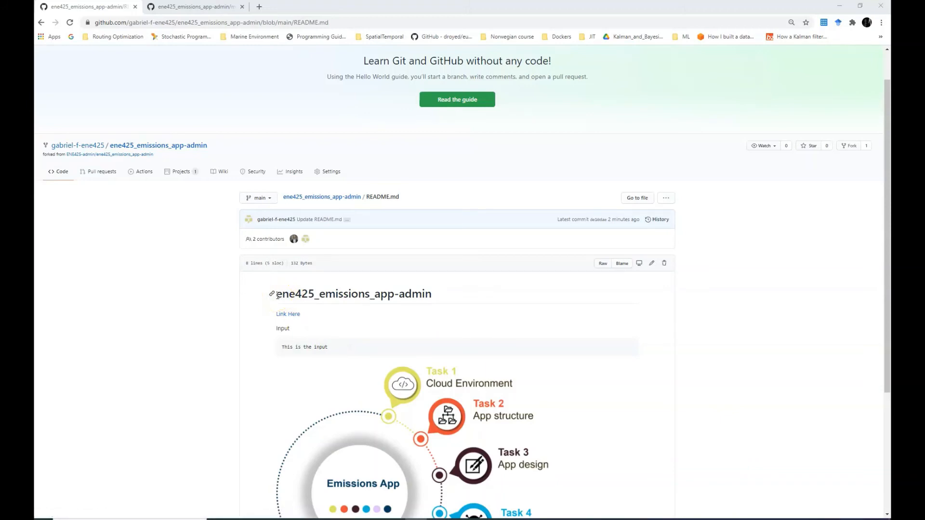
pyautogui.scroll(-1, 277, 296)
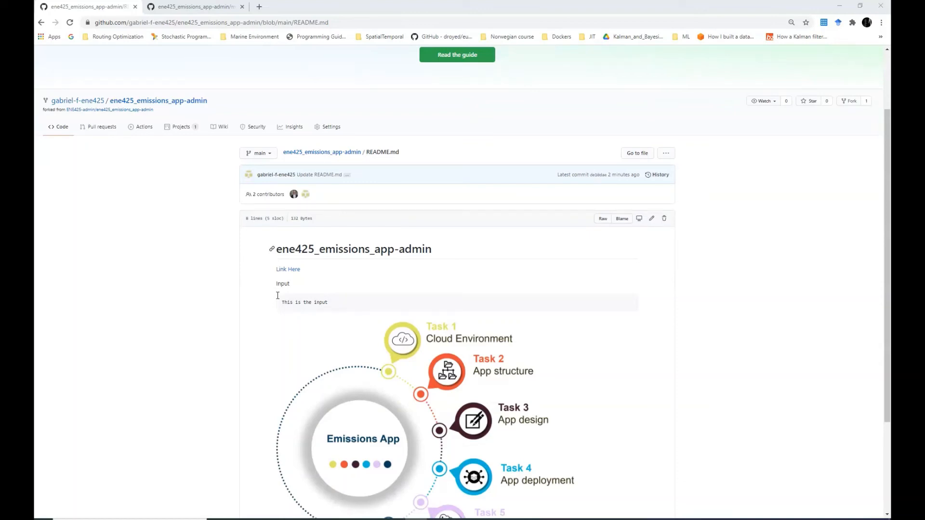
pyautogui.scroll(-3, 330, 340)
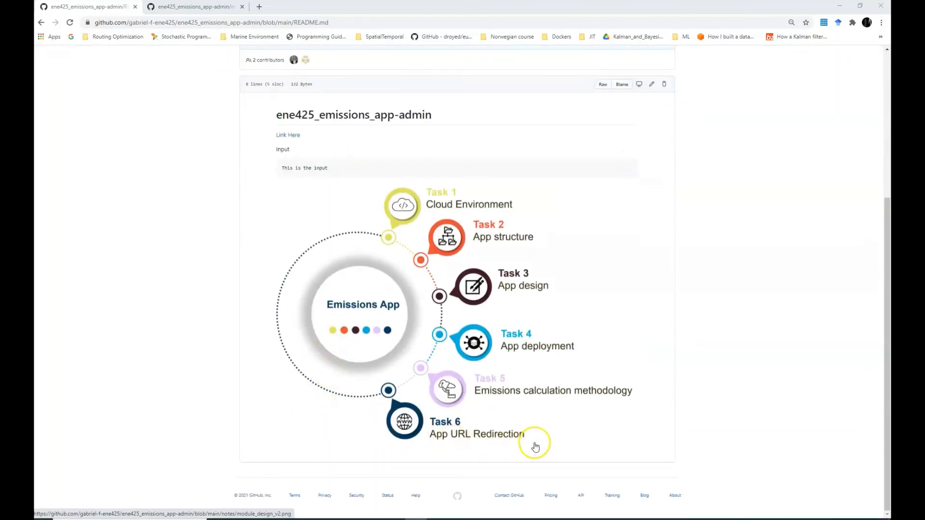
pyautogui.scroll(1, 535, 447)
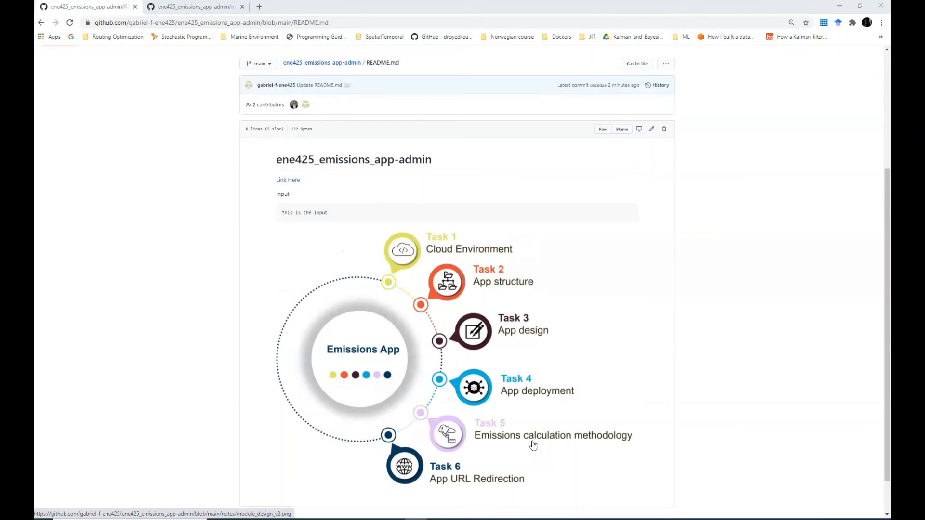
pyautogui.scroll(1, 533, 445)
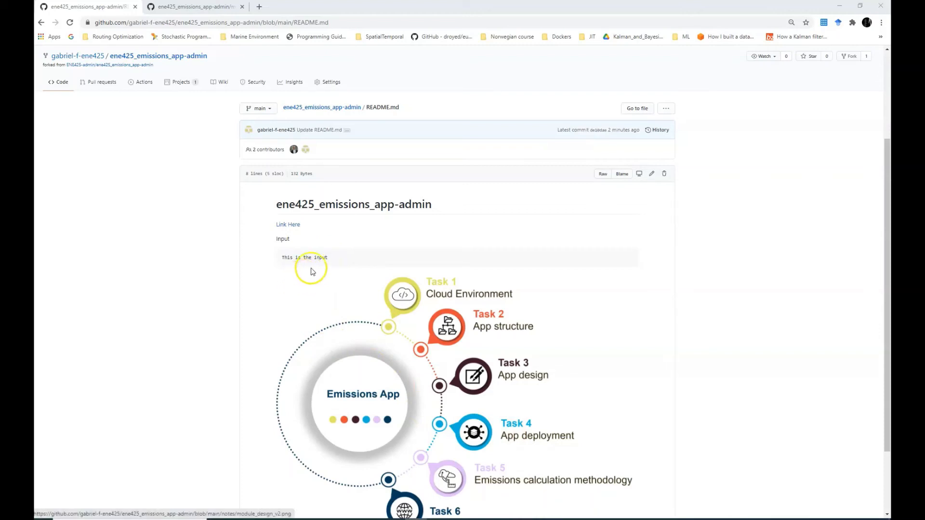
pyautogui.scroll(2, 305, 281)
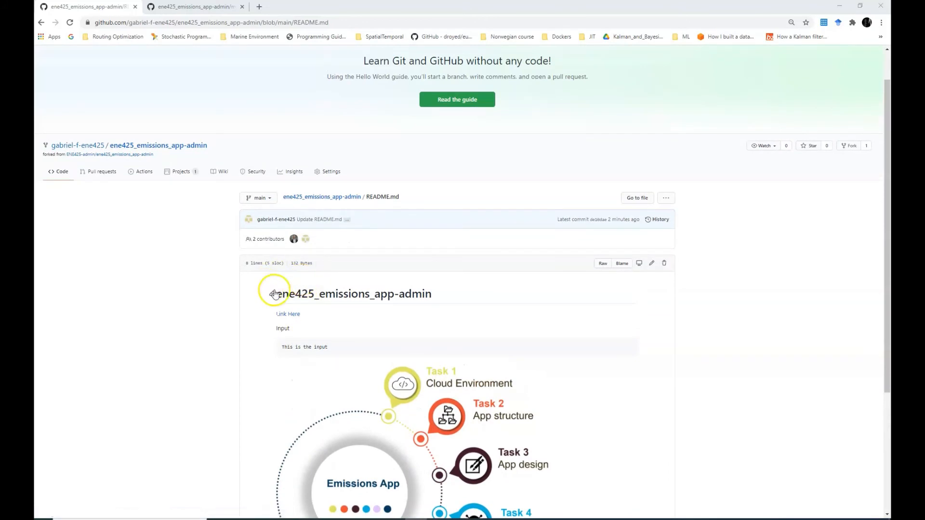
# Go to the ene425_emissions_app-admin repository root to view its files and updated README
pyautogui.click(321, 198)
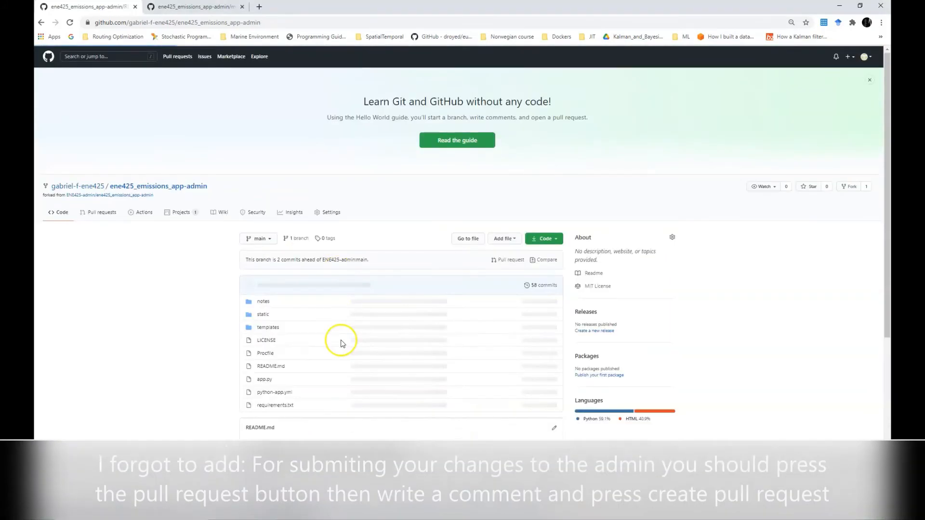
pyautogui.scroll(-4, 341, 343)
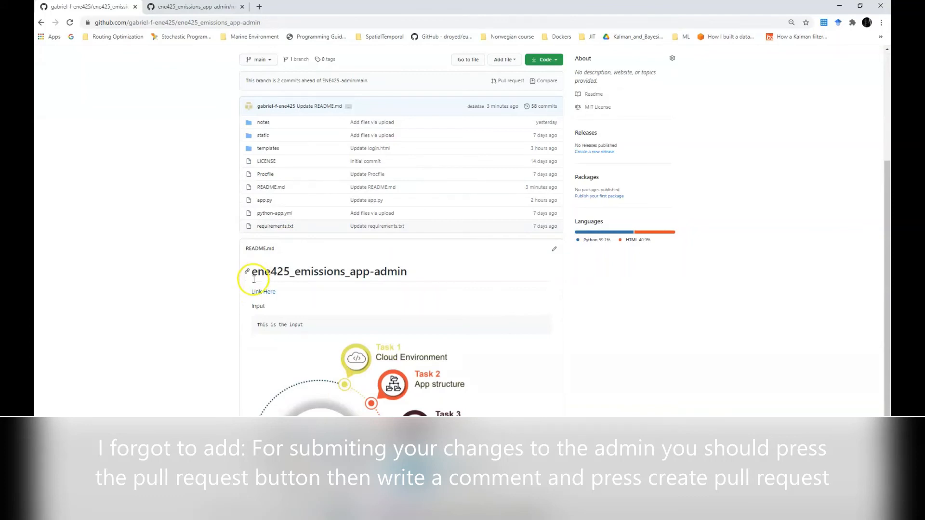
pyautogui.scroll(4, 262, 350)
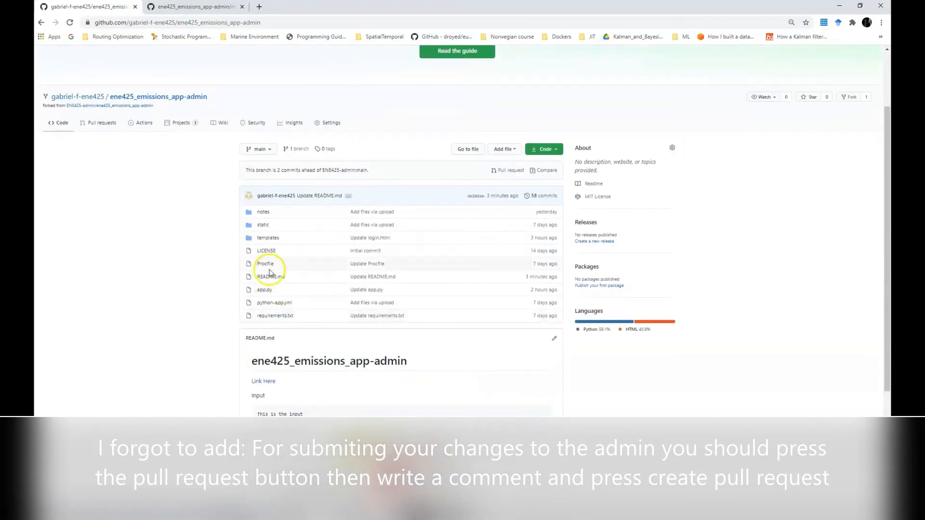
pyautogui.click(261, 8)
# Go to heroku.com and sign out of the Heroku account
pyautogui.write('heroj')
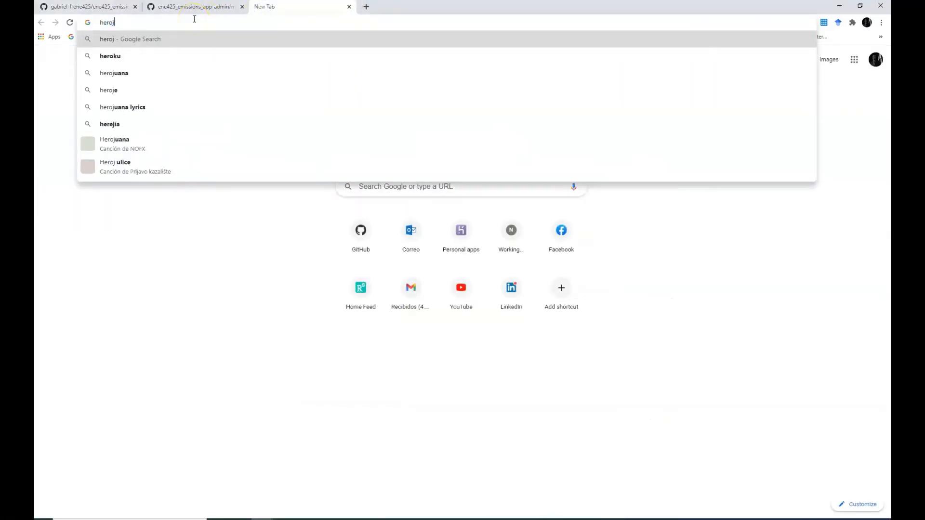
pyautogui.press('BackSpace')
pyautogui.write('ku.com')
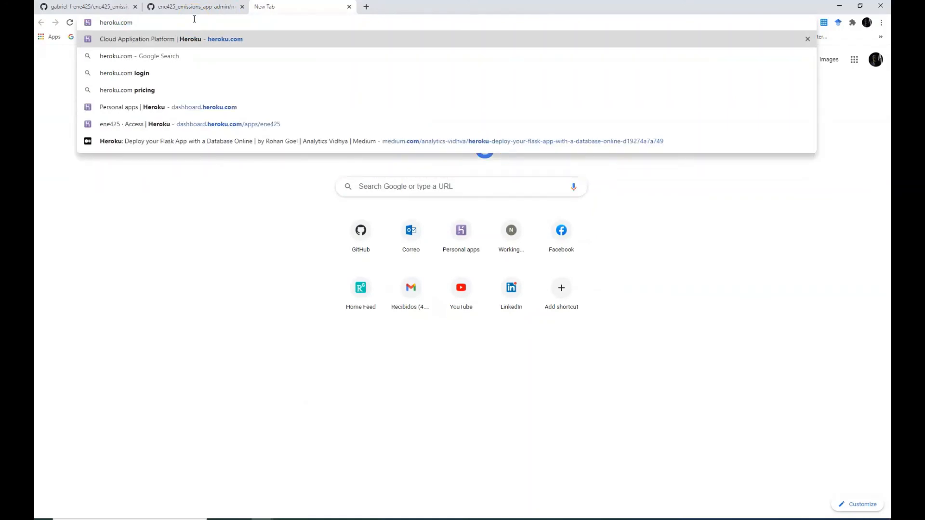
pyautogui.press('Return')
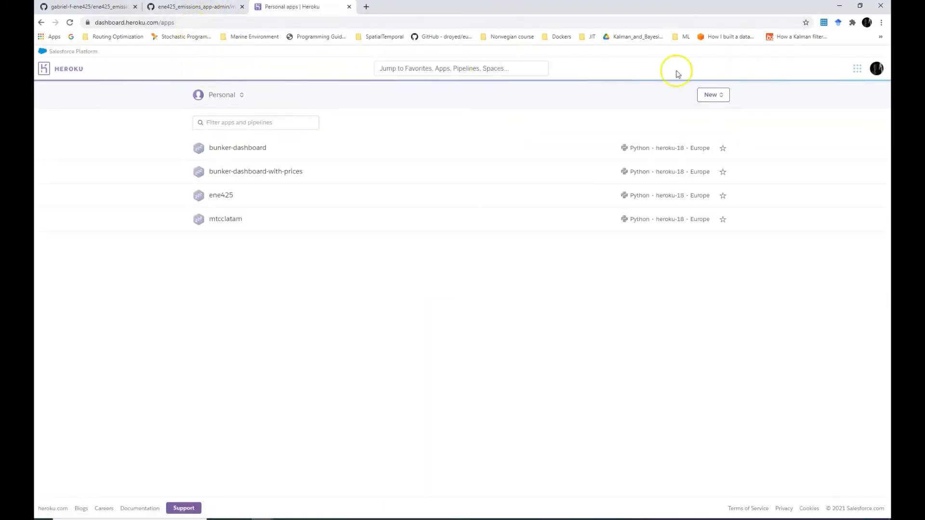
pyautogui.click(876, 69)
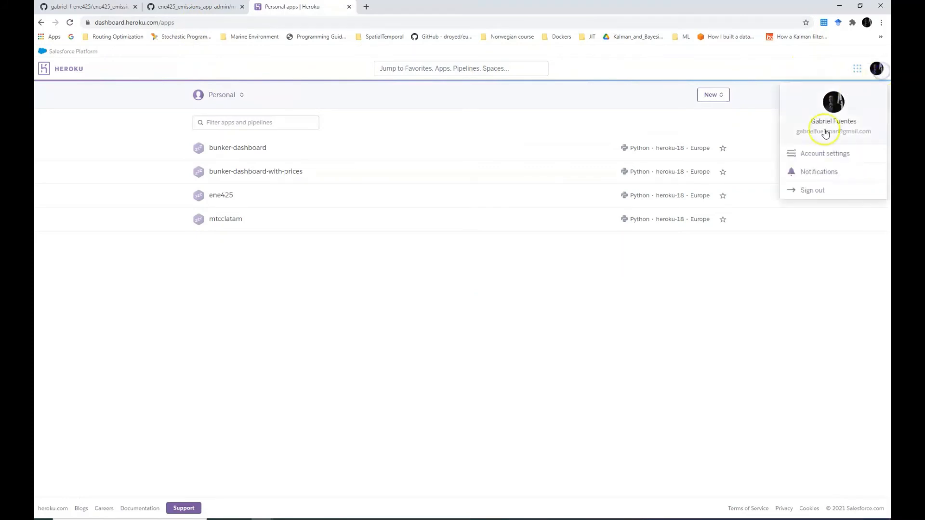
pyautogui.click(805, 192)
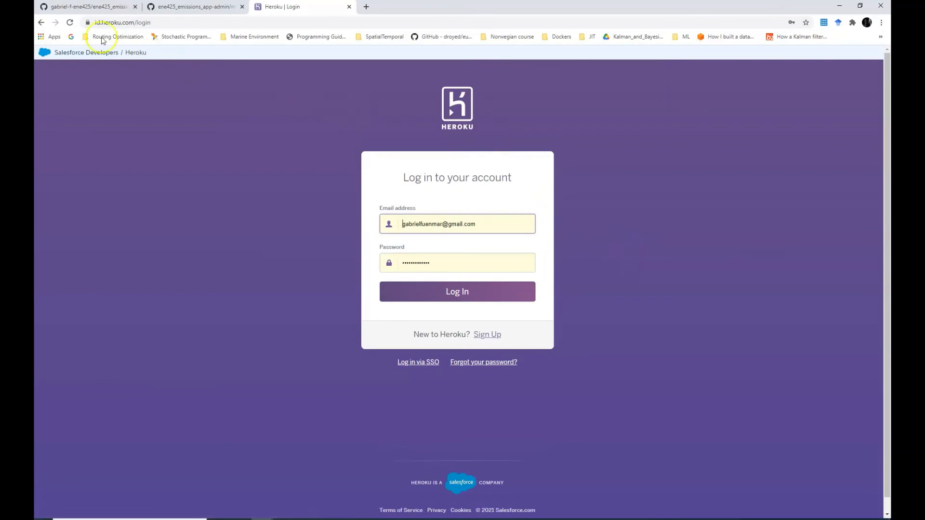
# Load the public heroku.com home page
pyautogui.click(202, 22)
pyautogui.write('heroku')
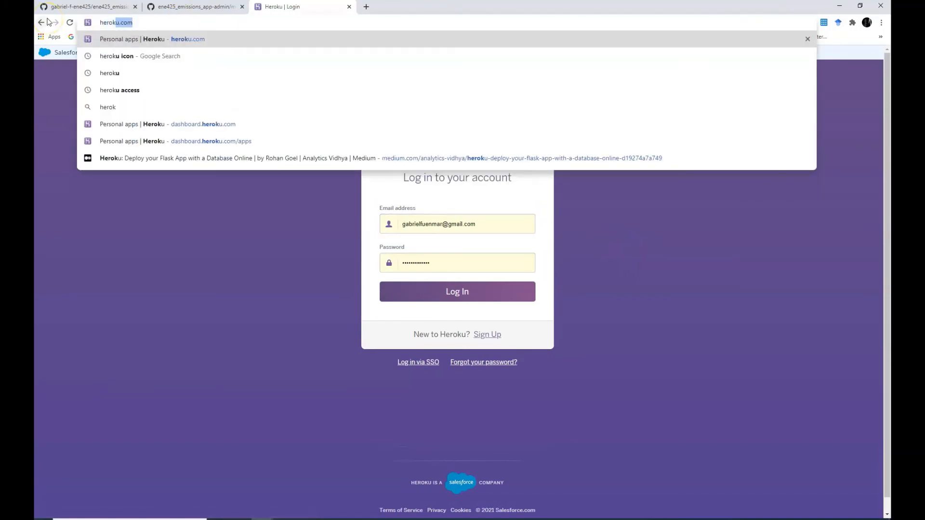
pyautogui.press('Return')
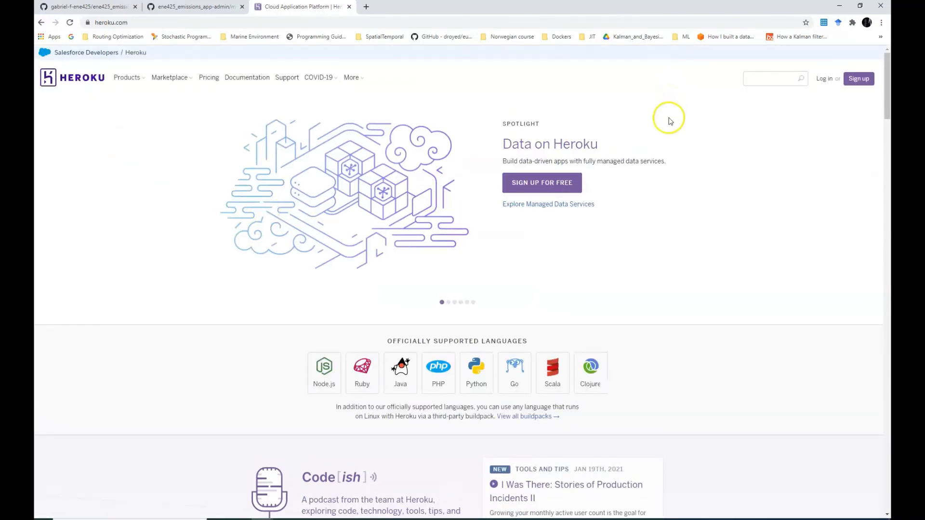
# Switch from Heroku's sign-up page to log in and reach the dashboard listing bunker-dashboard and ene425
pyautogui.click(858, 84)
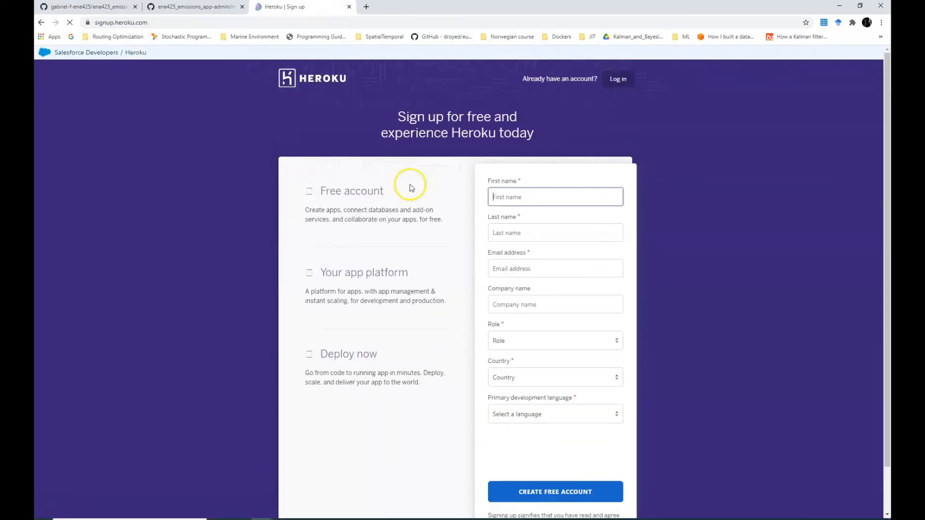
pyautogui.scroll(-1, 520, 280)
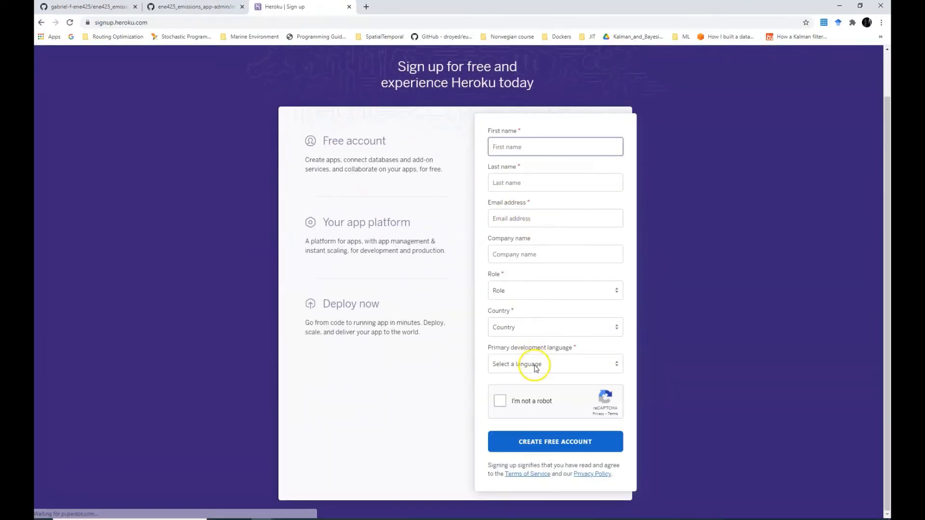
pyautogui.scroll(1, 535, 192)
pyautogui.scroll(-1, 530, 347)
pyautogui.scroll(1, 531, 347)
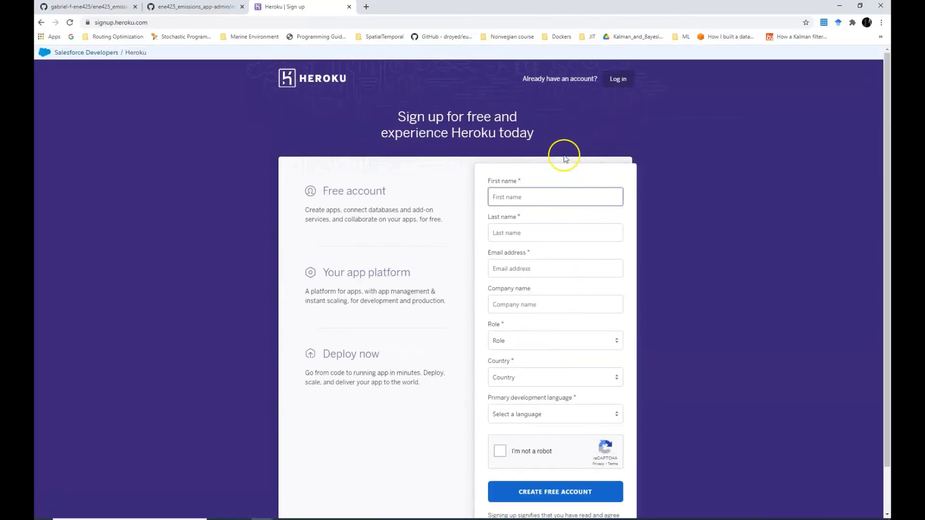
pyautogui.click(623, 80)
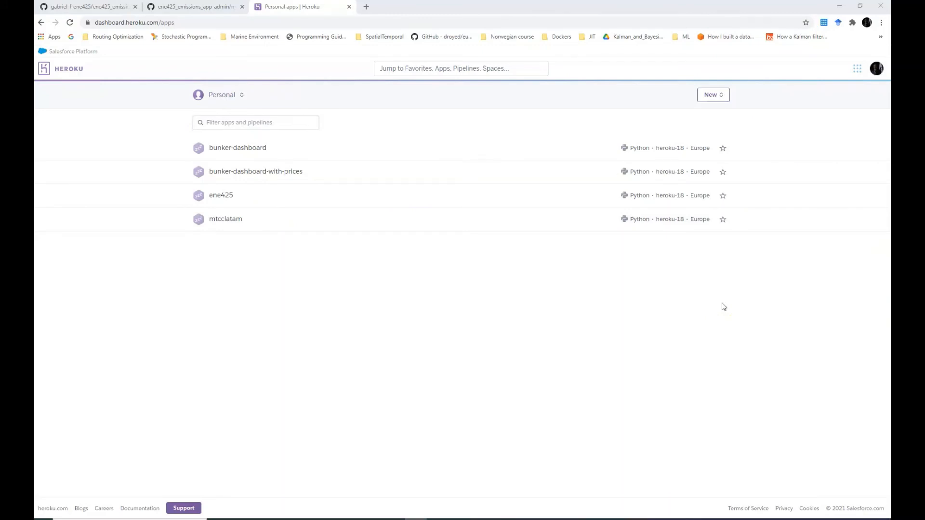
# Create a new Heroku app named ene425-admin with Europe as its region
pyautogui.click(721, 101)
pyautogui.click(702, 117)
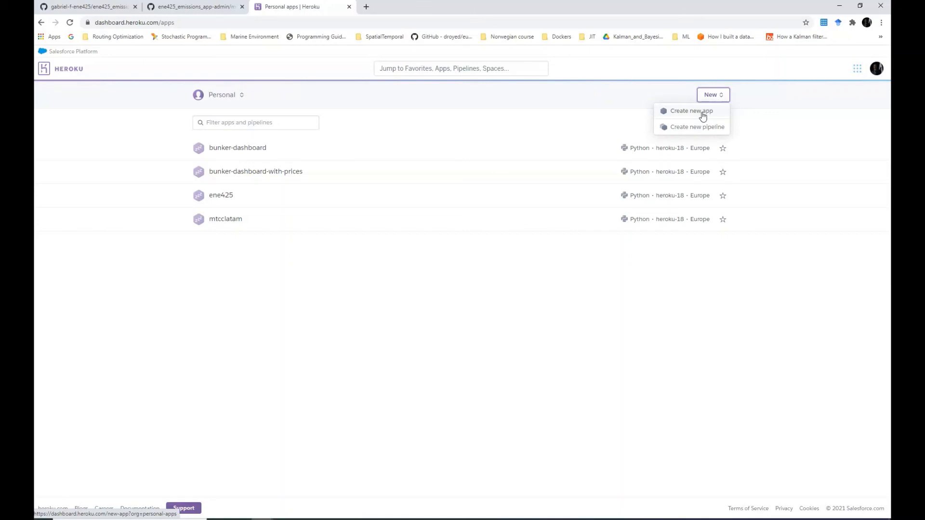
pyautogui.click(702, 116)
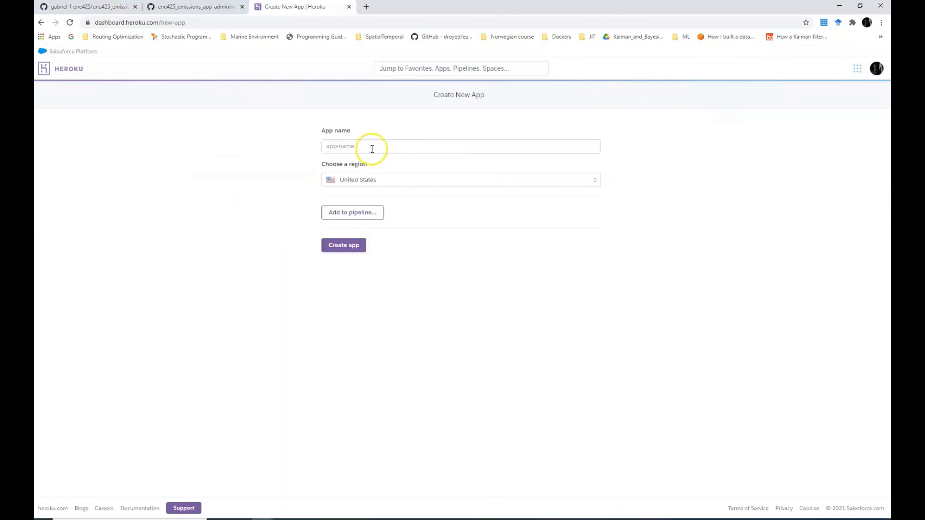
pyautogui.click(372, 148)
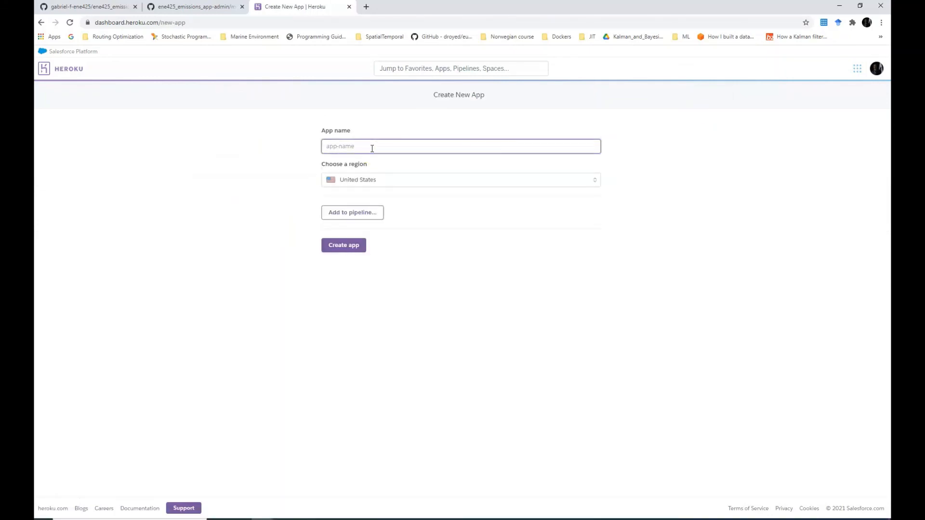
pyautogui.write('ene425-admin')
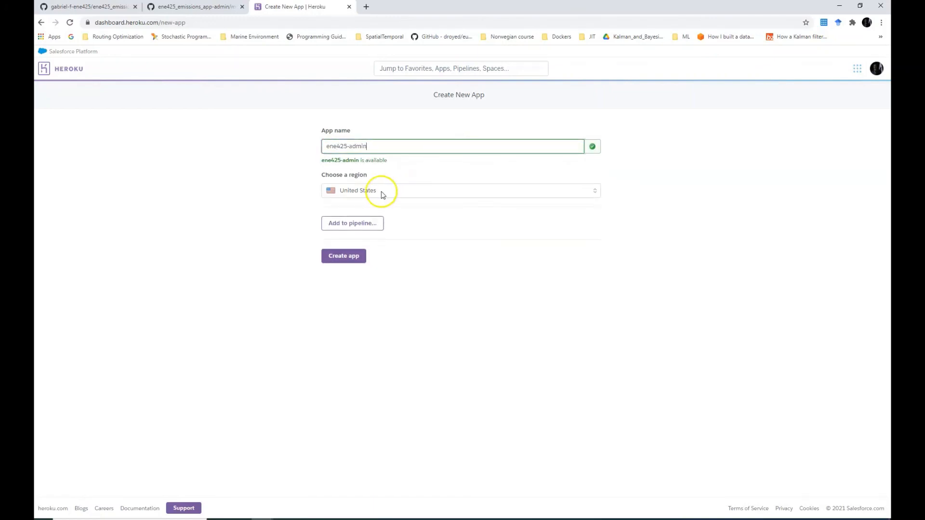
pyautogui.click(376, 190)
pyautogui.click(362, 211)
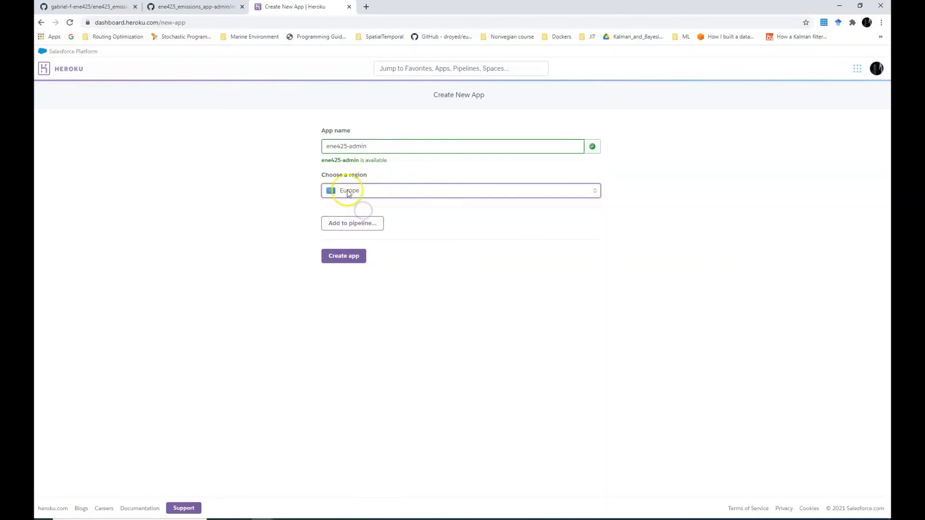
pyautogui.click(350, 257)
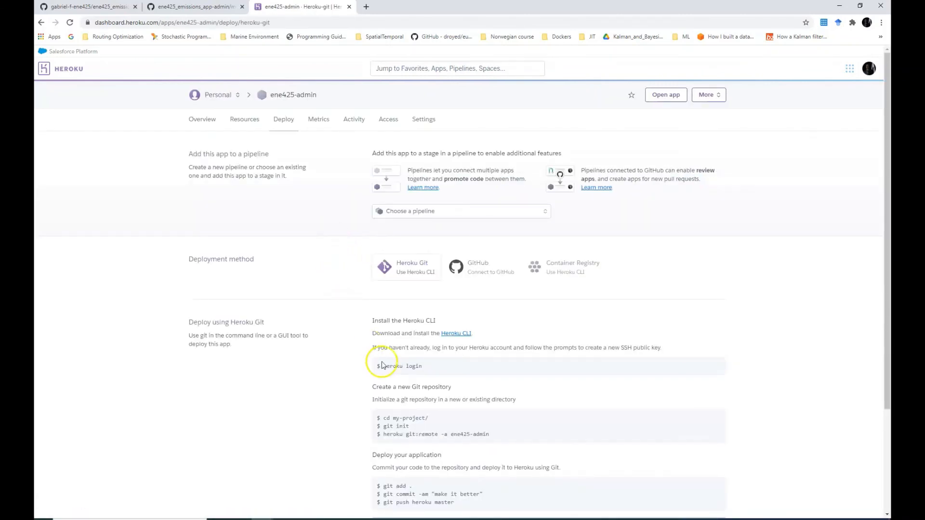
# Go to ene425-admin's Overview, open Configure Add-ons, and open the add-on marketplace in a new tab
pyautogui.scroll(-3, 402, 386)
pyautogui.scroll(3, 405, 385)
pyautogui.click(206, 123)
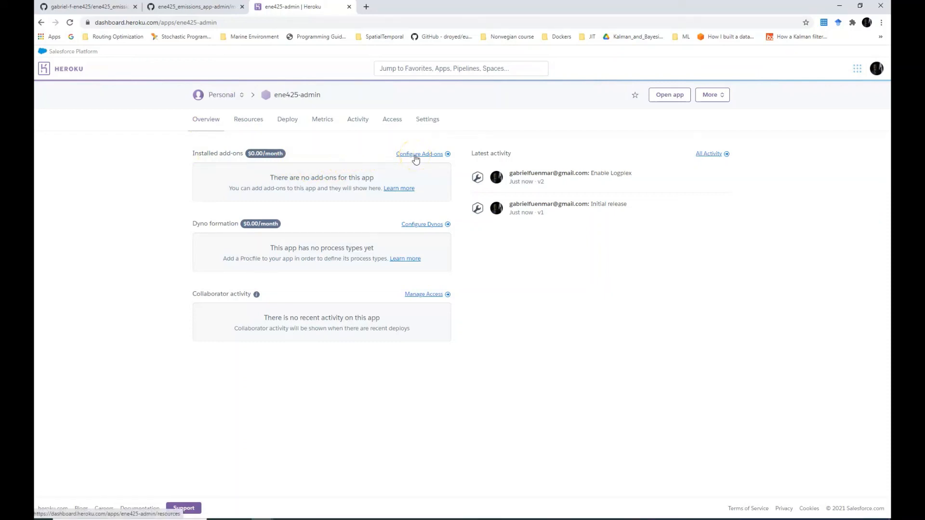
pyautogui.click(415, 155)
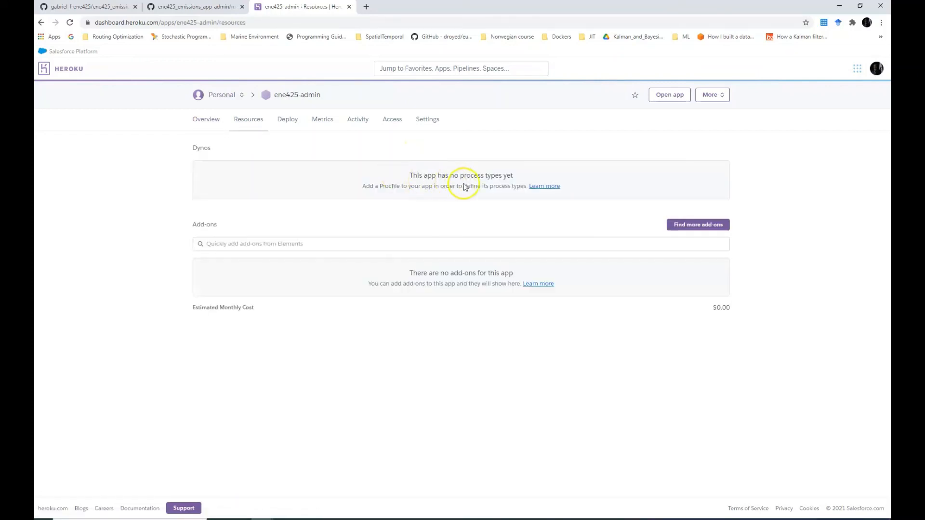
pyautogui.click(708, 229)
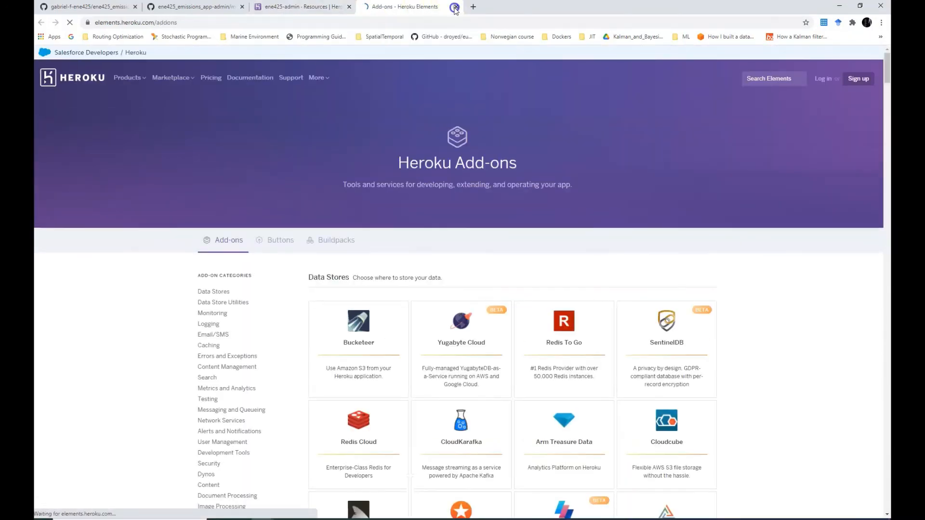
# Close the marketplace tab, search add-ons for 'postg', and select Heroku Postgres
pyautogui.click(455, 7)
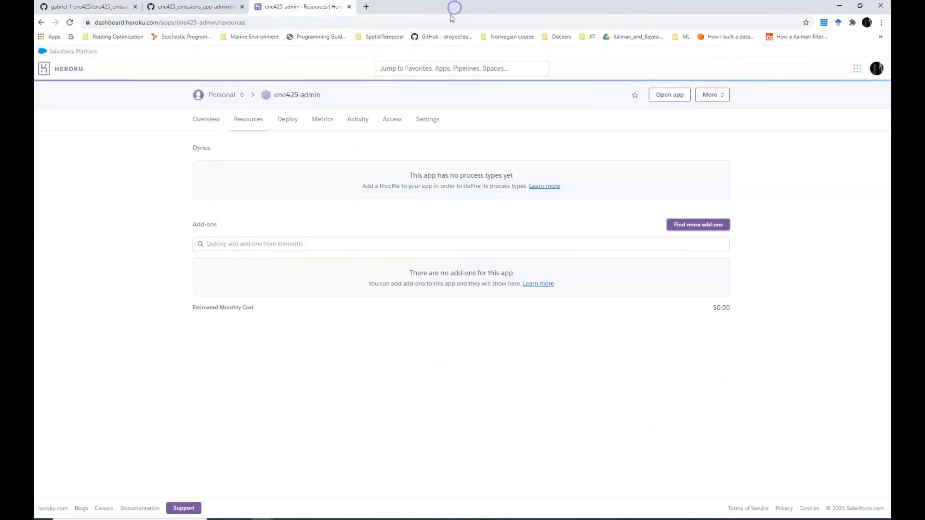
pyautogui.click(387, 247)
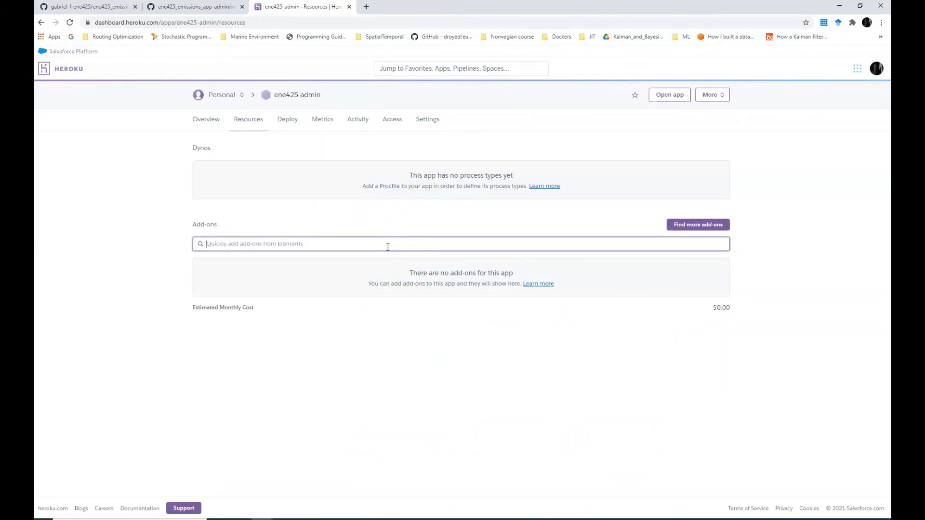
pyautogui.write('postgr')
pyautogui.press('BackSpace')
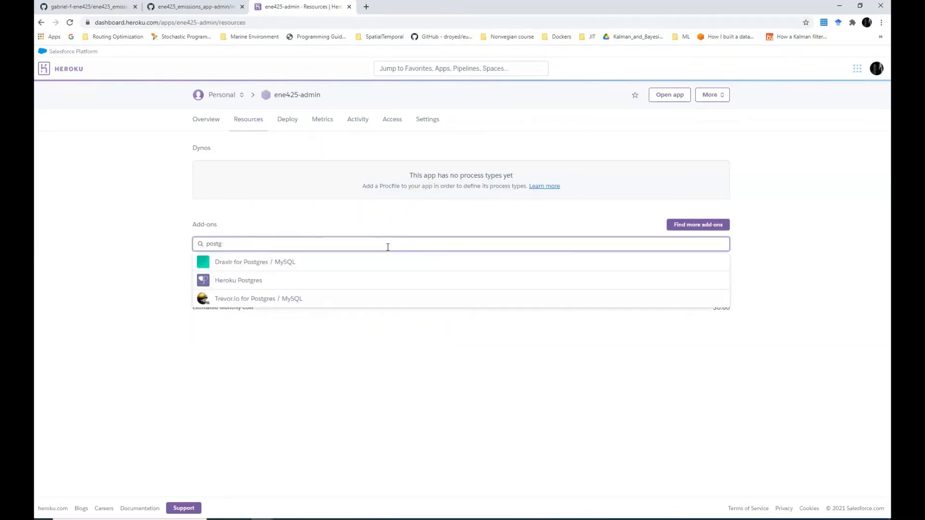
pyautogui.click(227, 281)
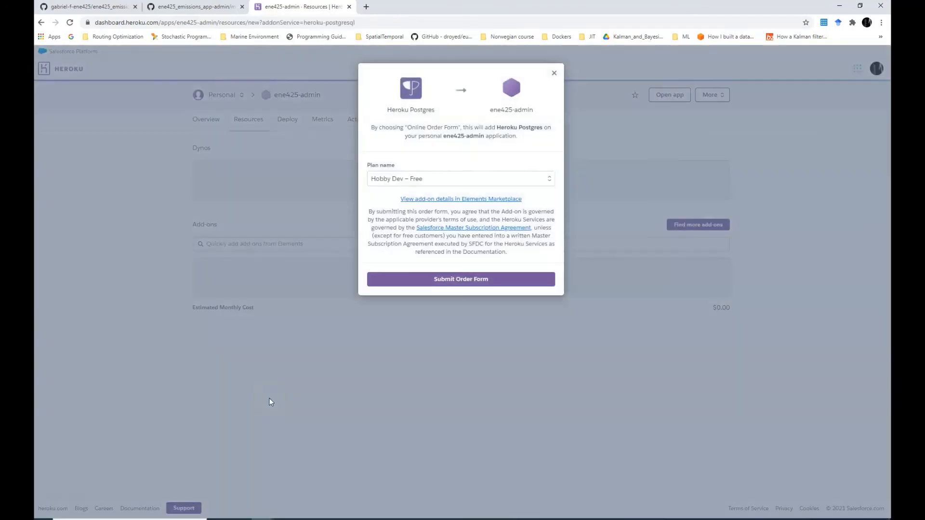
# Order Heroku Postgres on the Hobby Dev – Free plan and return to the app Overview
pyautogui.click(406, 179)
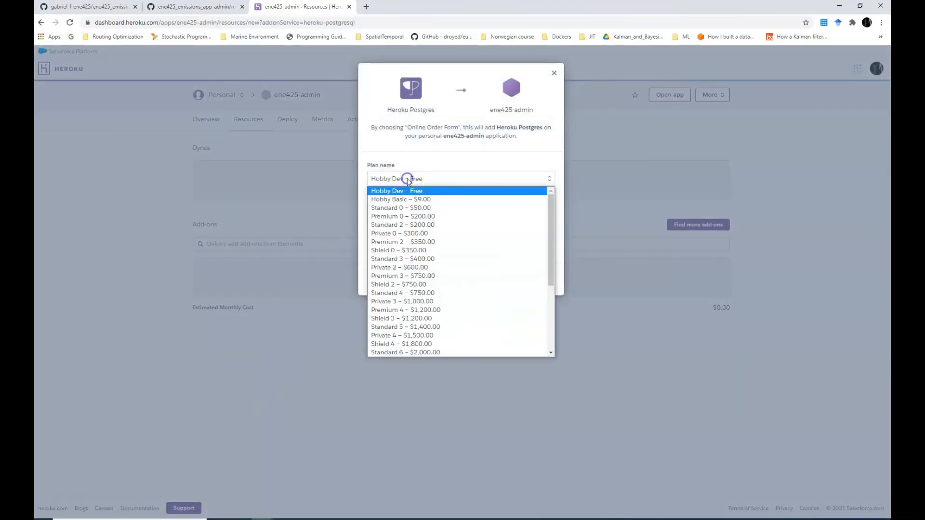
pyautogui.scroll(-2, 409, 338)
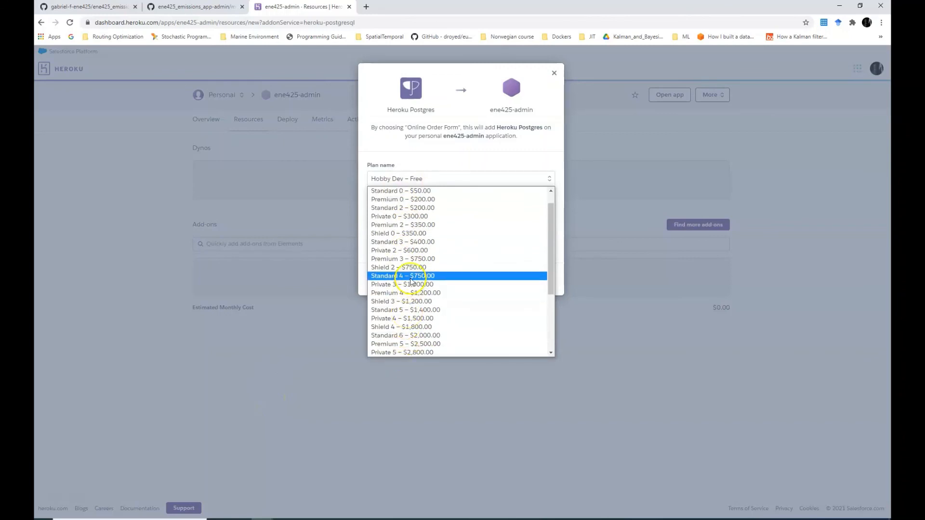
pyautogui.scroll(2, 410, 273)
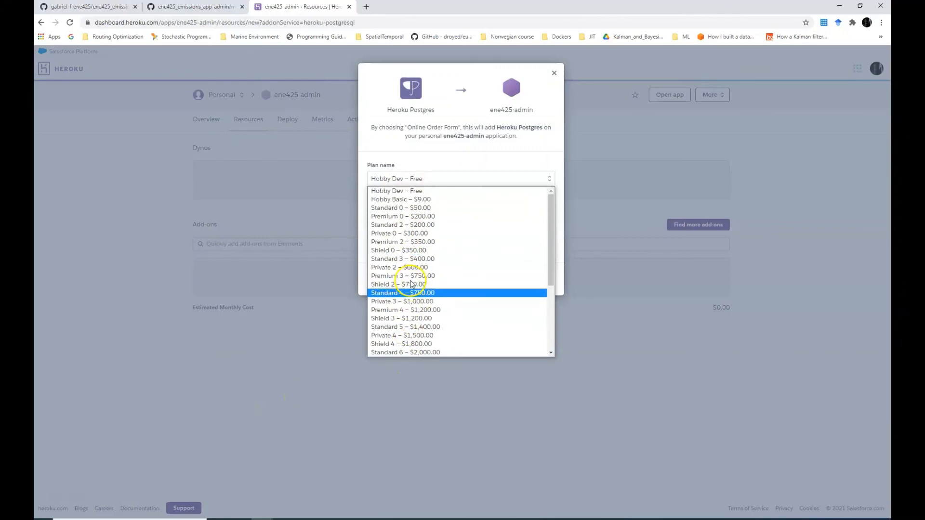
pyautogui.click(417, 192)
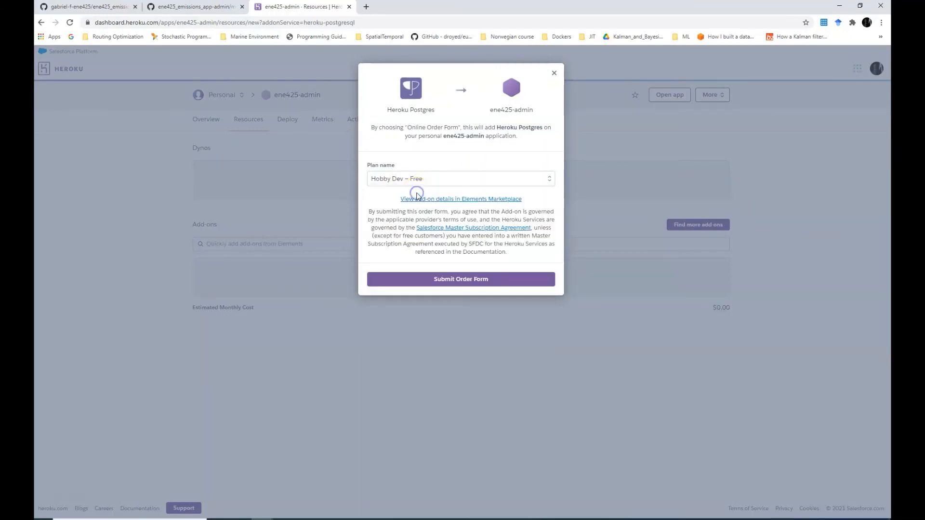
pyautogui.click(439, 280)
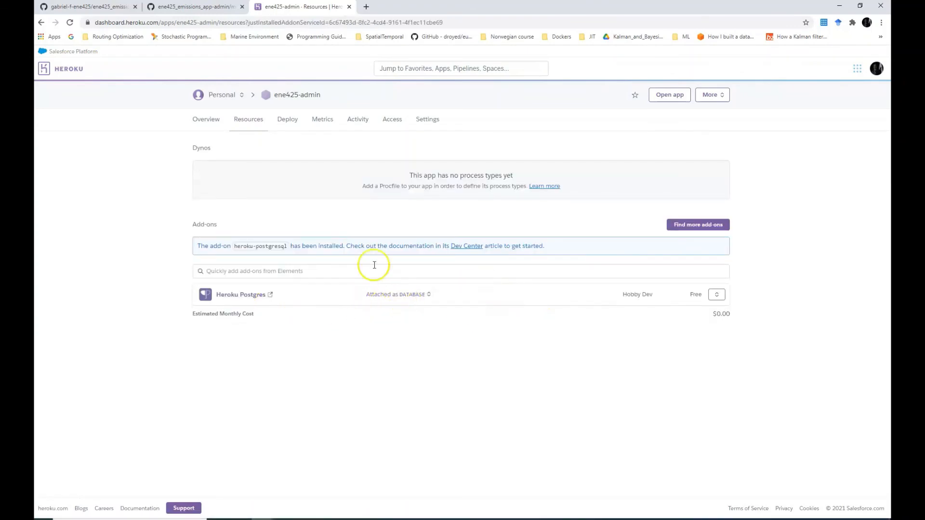
pyautogui.click(206, 120)
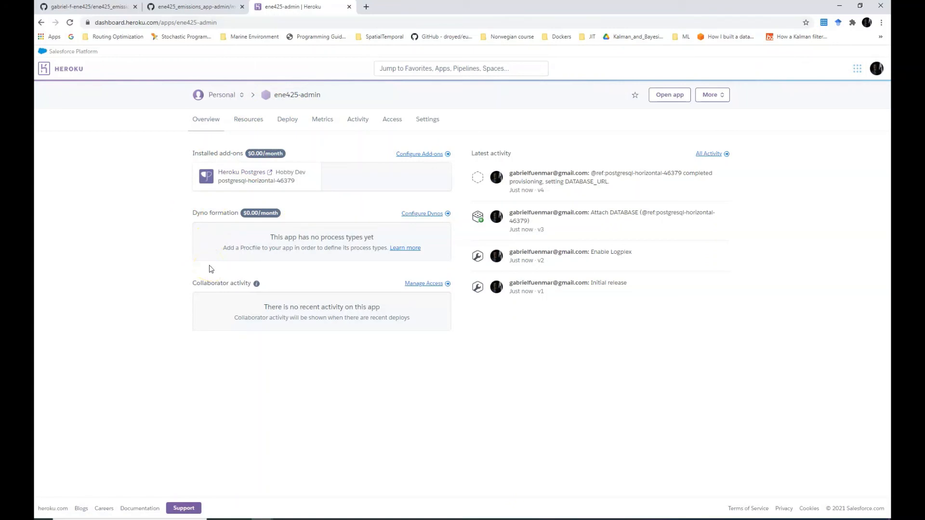
pyautogui.click(337, 217)
# End the PowerPoint slide show and select slide 5, the TASK 1 'You will learn to' slide
pyautogui.hotkey('alt', 'Tab')
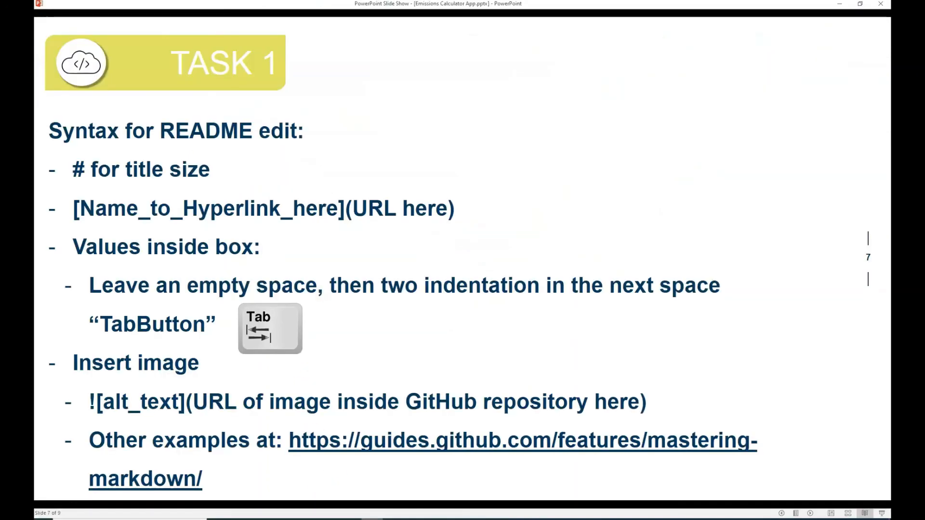
pyautogui.click(256, 414)
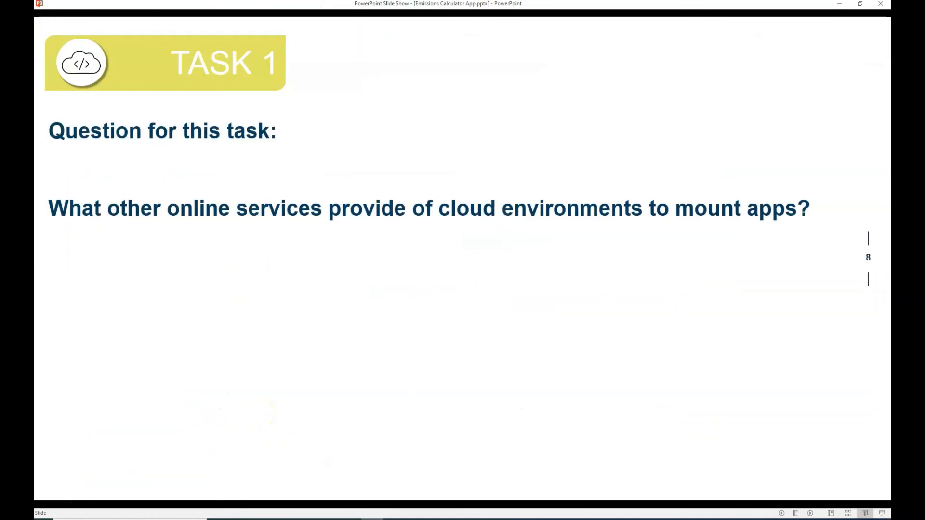
pyautogui.press('Left')
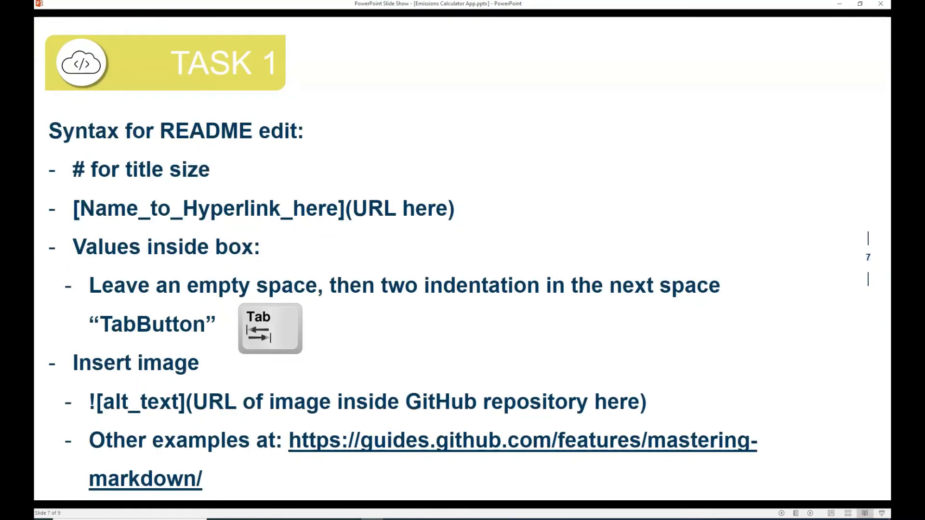
pyautogui.press('Escape')
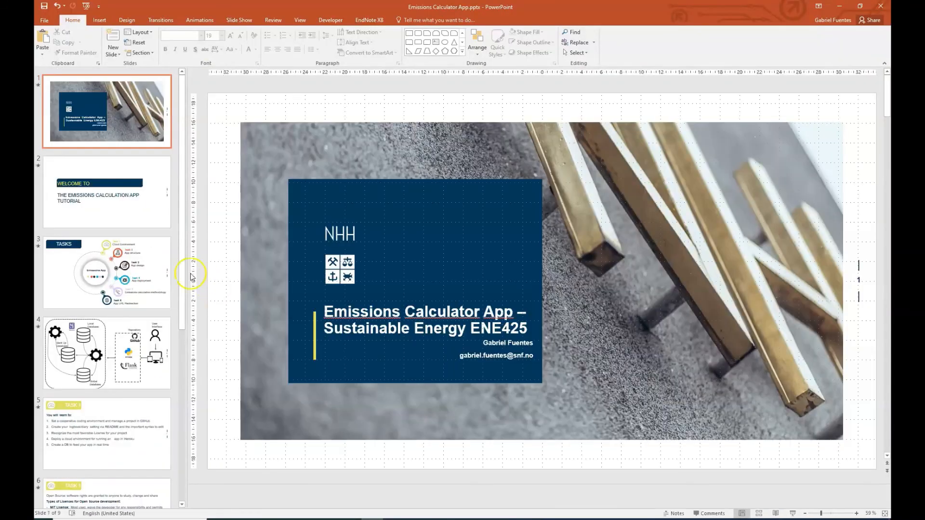
pyautogui.scroll(-1, 128, 347)
pyautogui.click(128, 350)
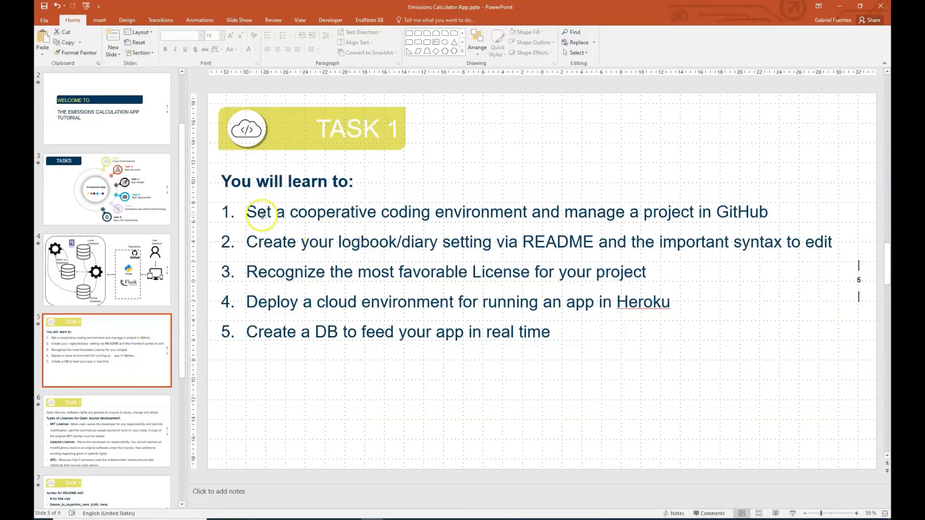